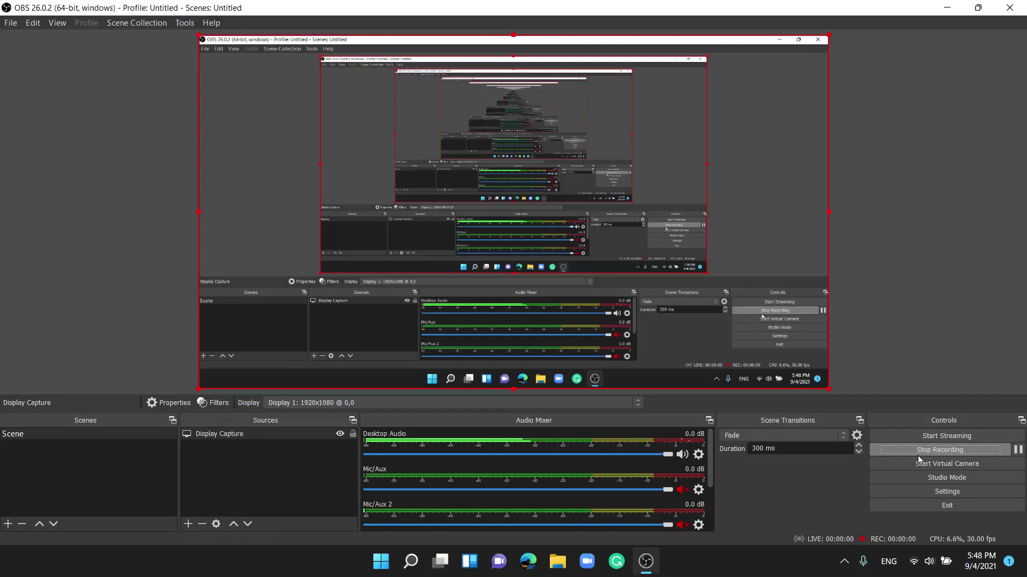
# - Minimize the OBS window and show the desktop
pyautogui.press('super+Down')
pyautogui.press('super+Down')
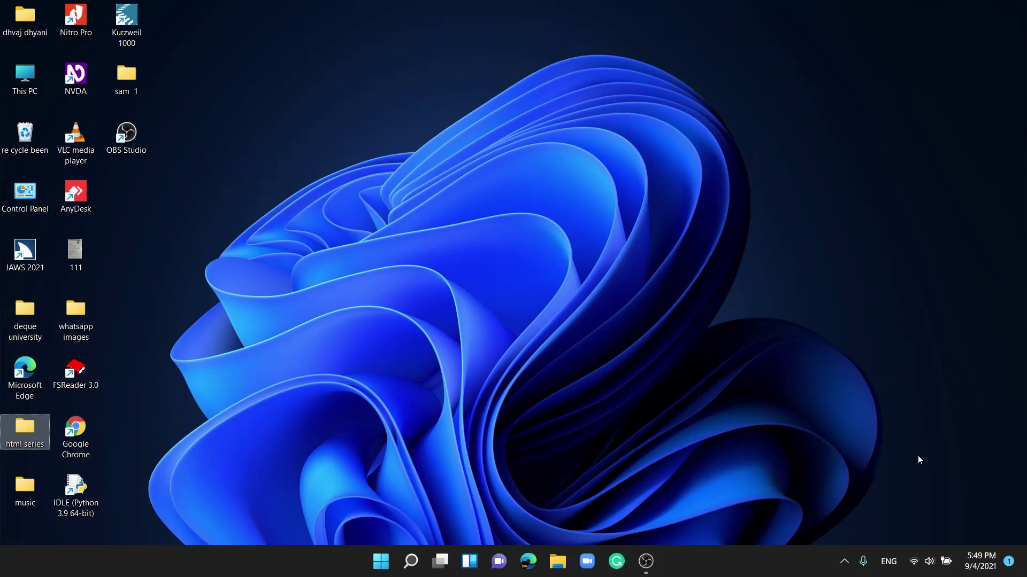
pyautogui.hotkey('alt', 'Tab')
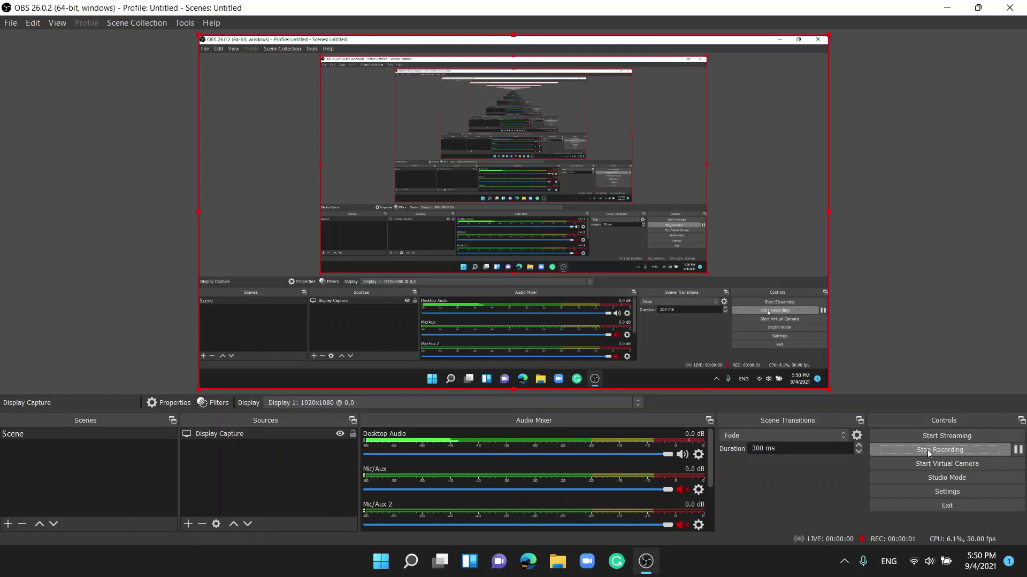
pyautogui.press('super+d')
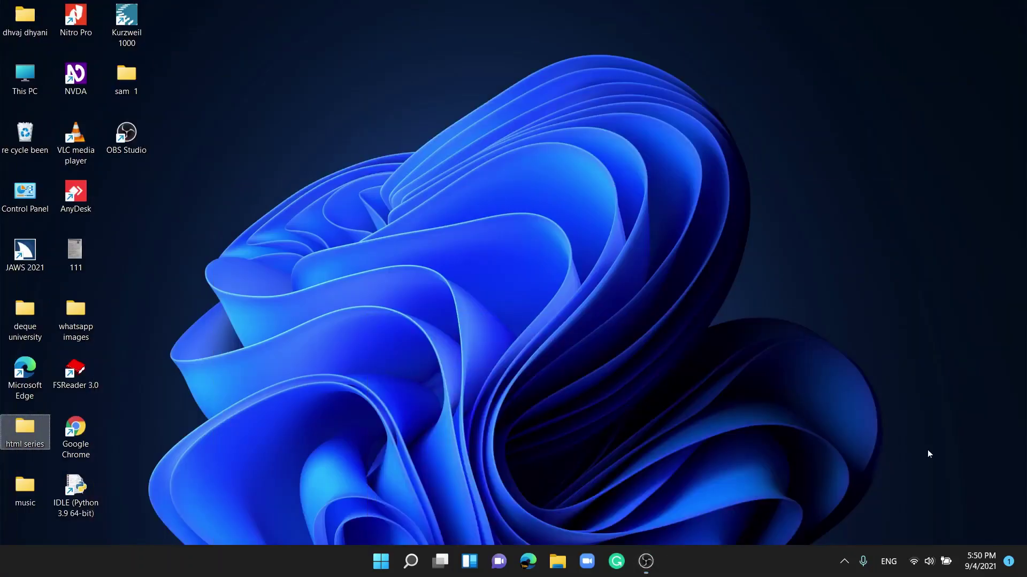
pyautogui.press('super')
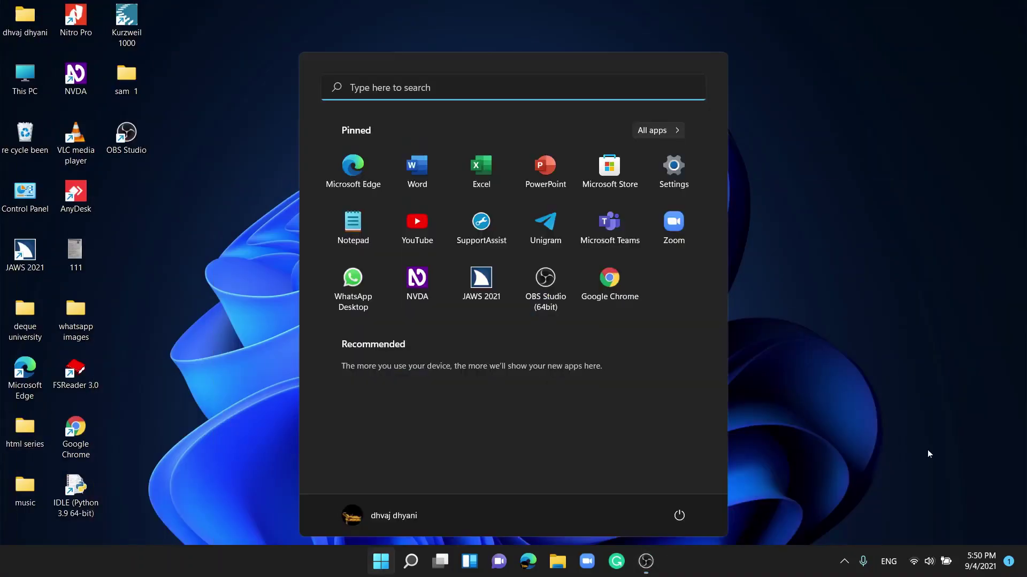
pyautogui.press('Tab')
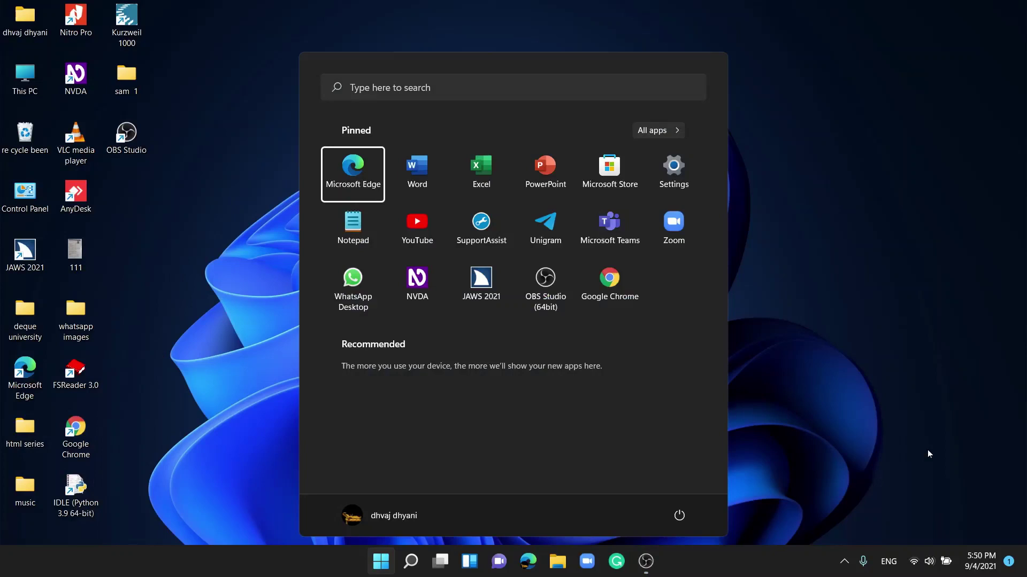
pyautogui.press('Right')
pyautogui.press('Right')
pyautogui.press('Right')
pyautogui.press('Right')
pyautogui.press('Right')
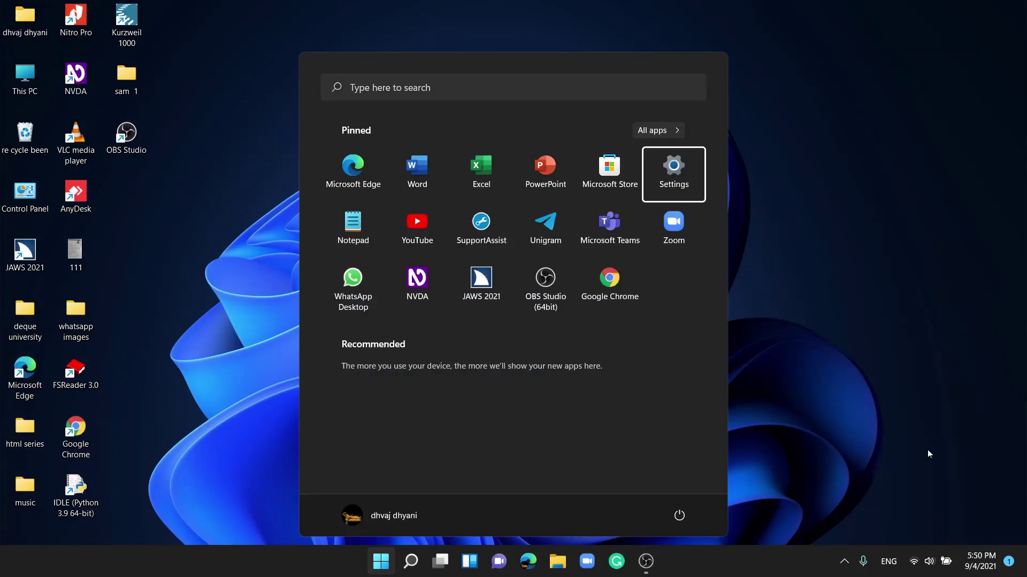
# - Set NVDA's speech synthesizer to ETI-Eloquence By DroidApps Telegram Channel
pyautogui.press('ctrl+Insert+s')
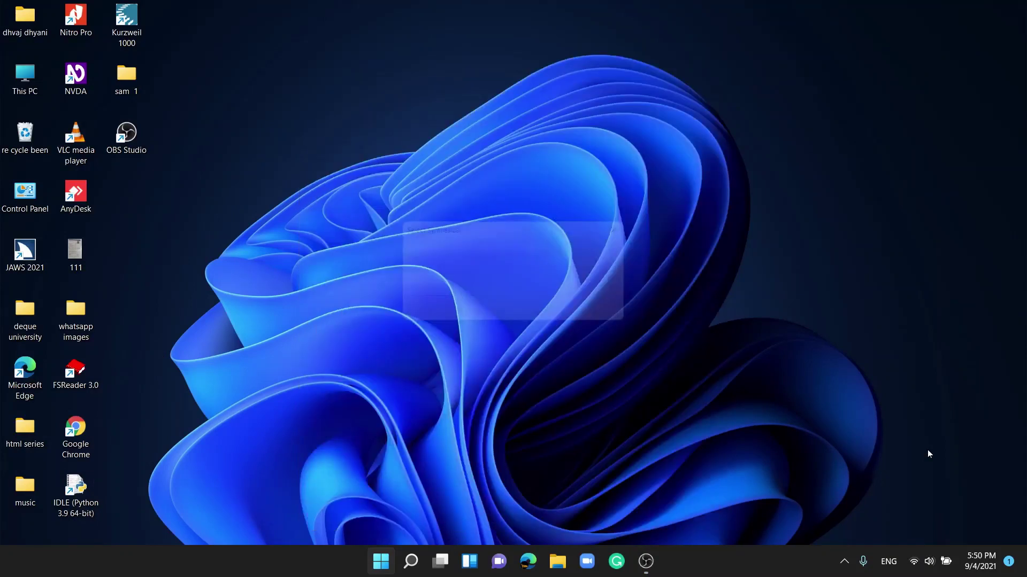
pyautogui.press('Up')
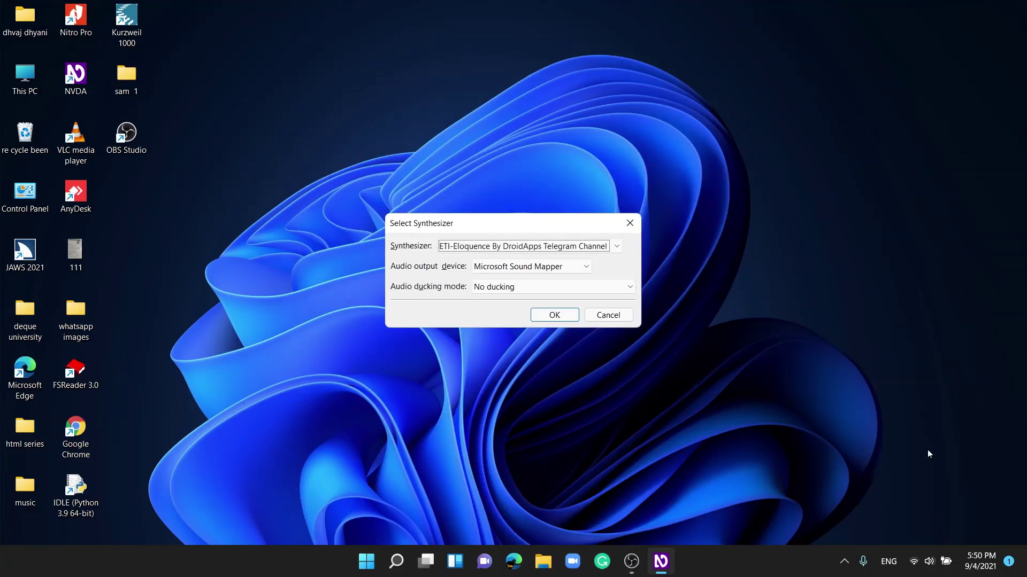
pyautogui.press('Return')
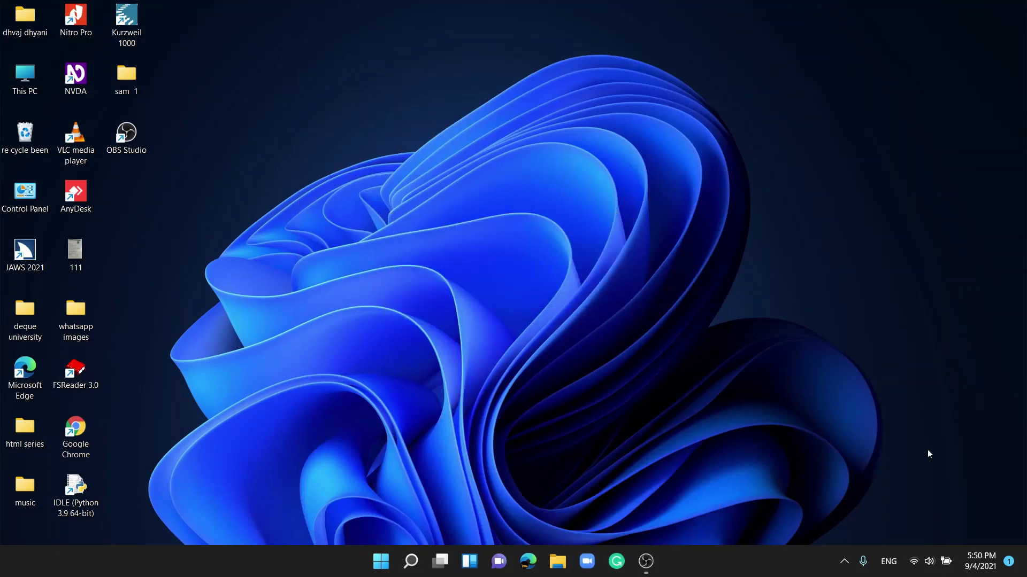
# - Open the Windows Settings app from the pinned apps
pyautogui.press('super')
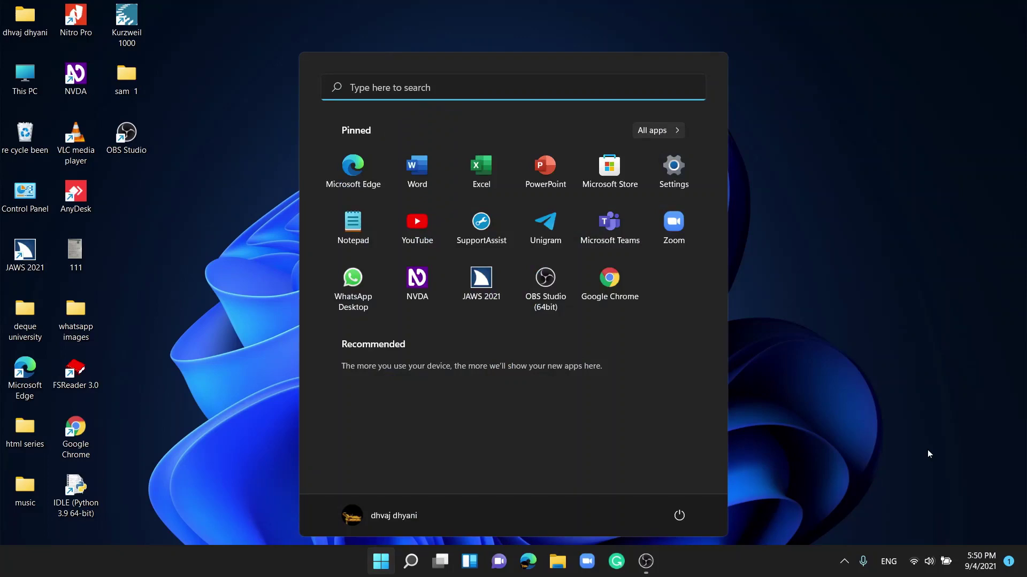
pyautogui.press('Tab')
pyautogui.press('Left')
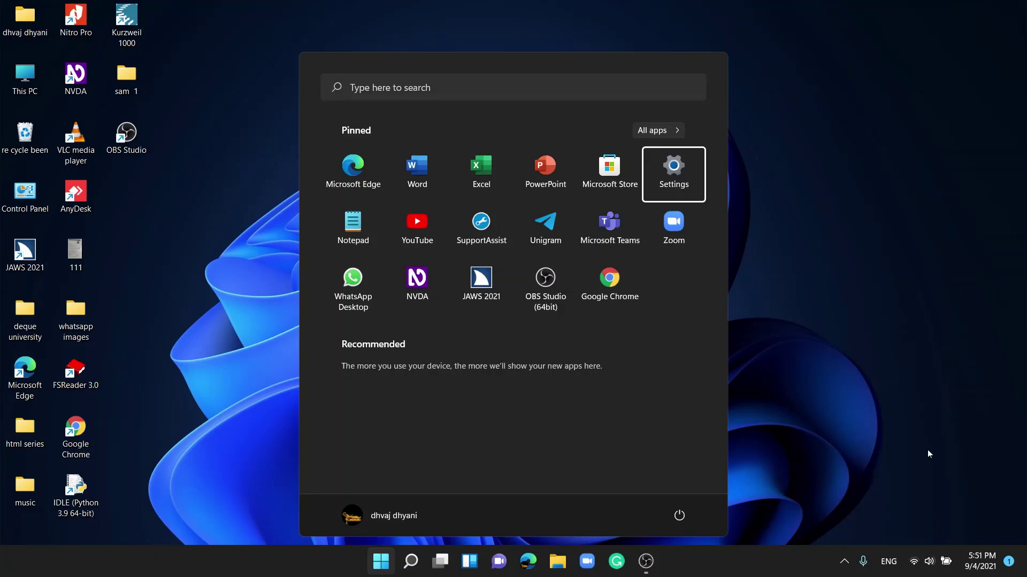
pyautogui.press('Return')
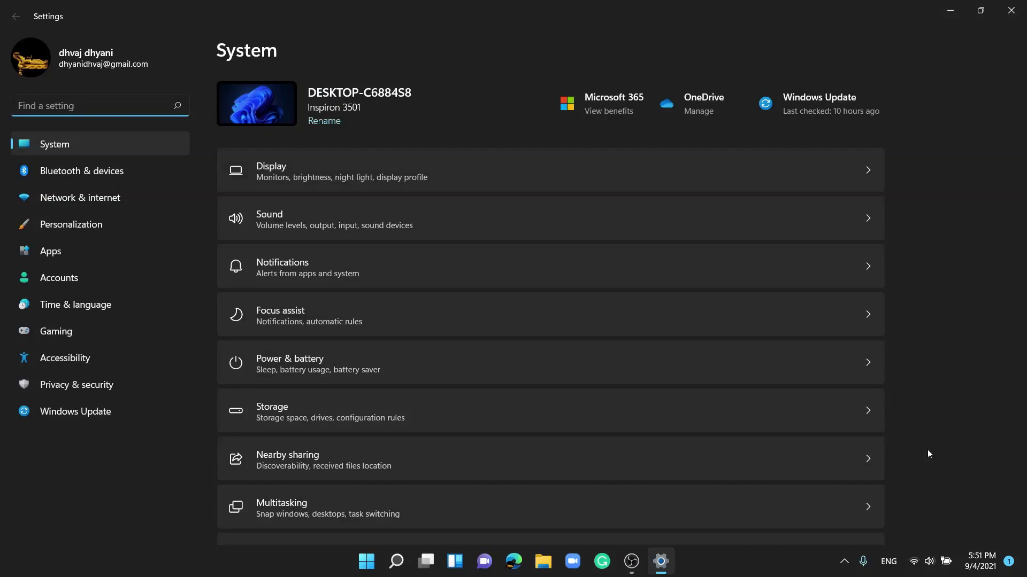
# - Open the Apps category in Settings
pyautogui.press('Tab')
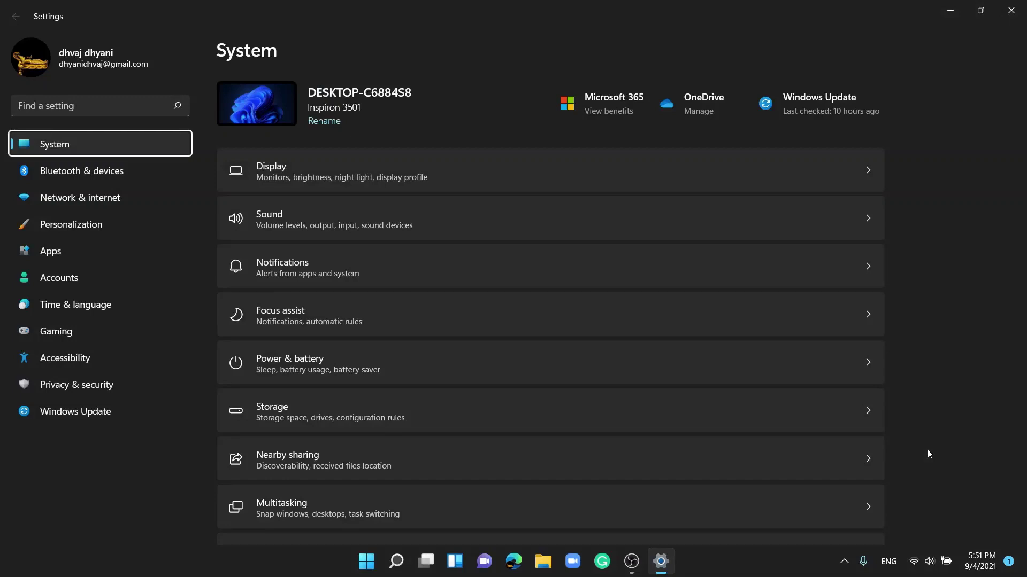
pyautogui.press('Down')
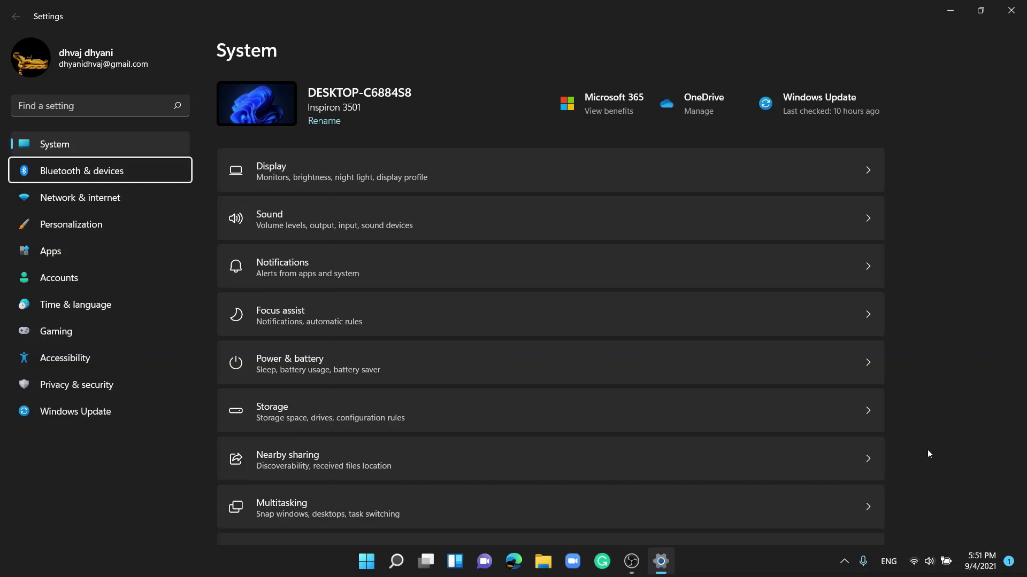
pyautogui.press('Down')
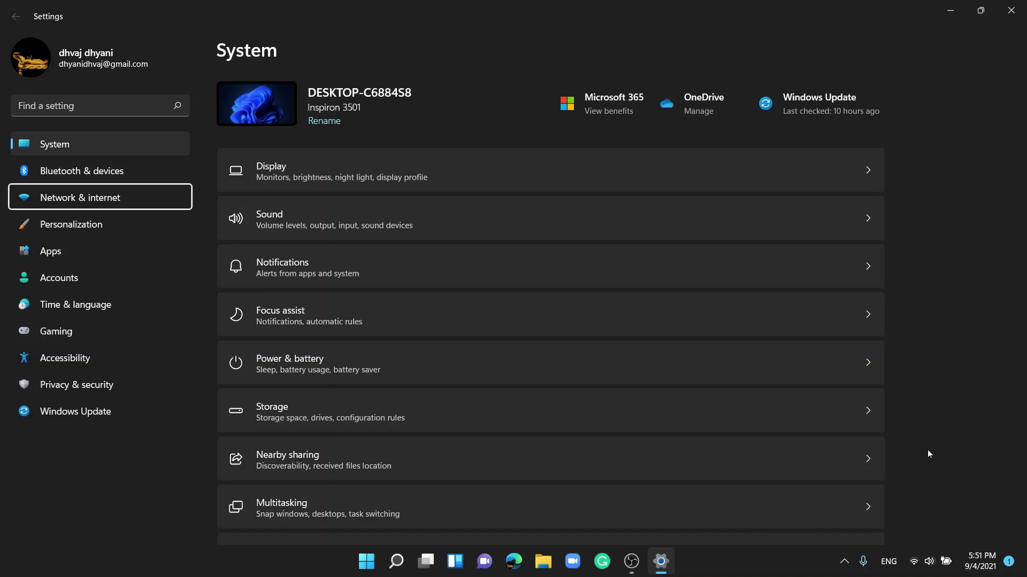
pyautogui.press('Down')
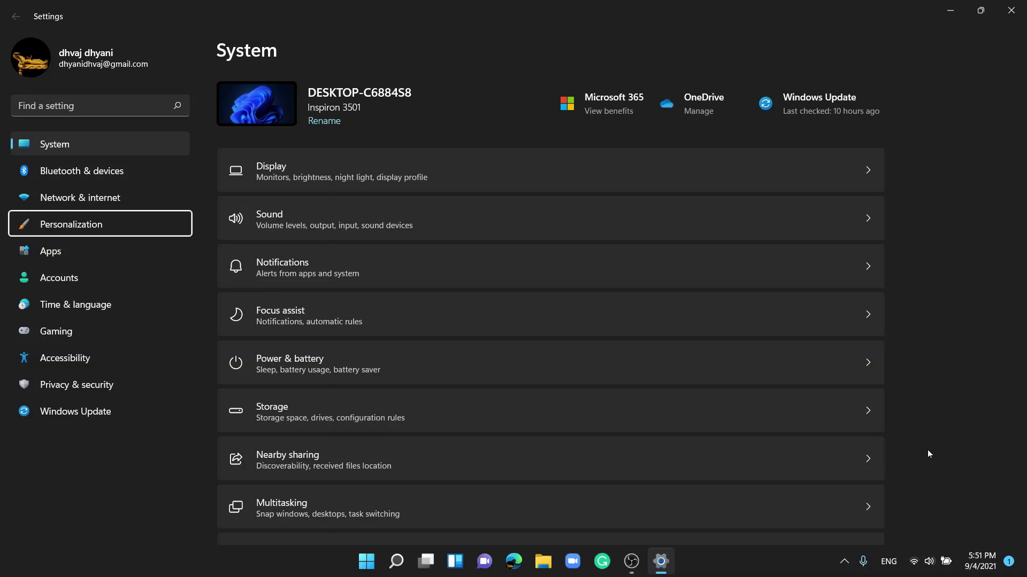
pyautogui.press('Down')
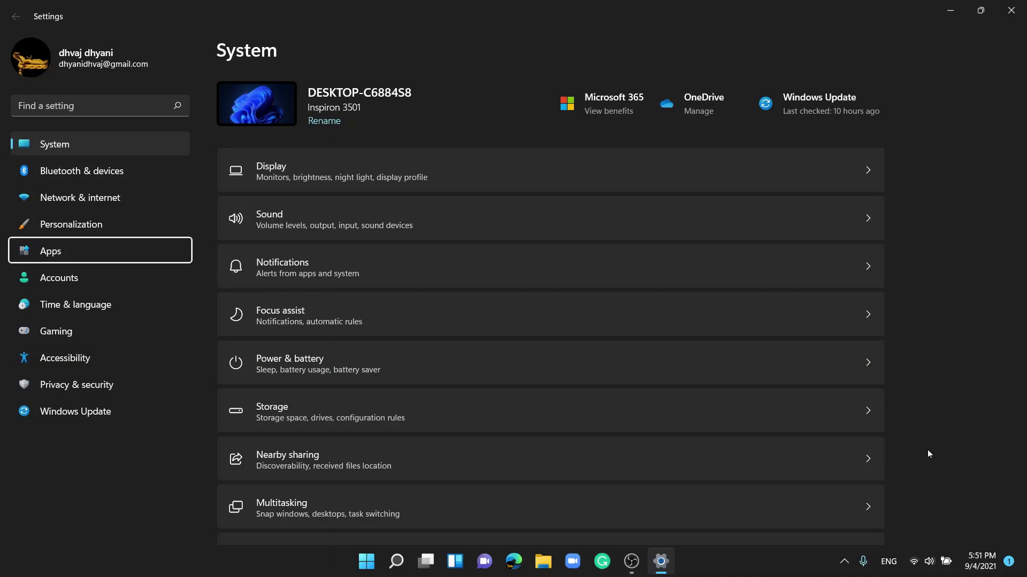
pyautogui.press('Return')
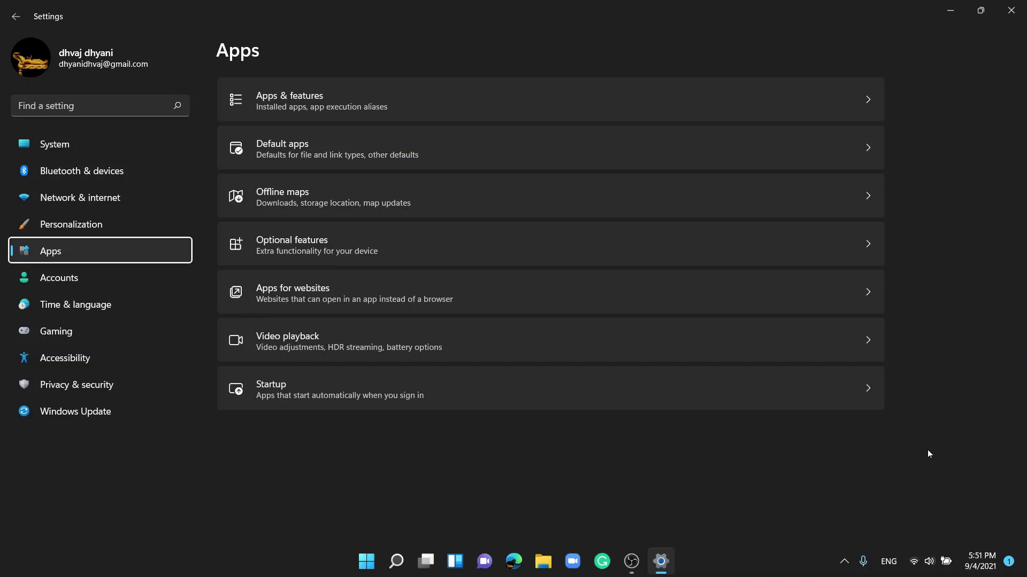
# - Open the Default apps settings and put the focus in the application search field
pyautogui.press('Tab')
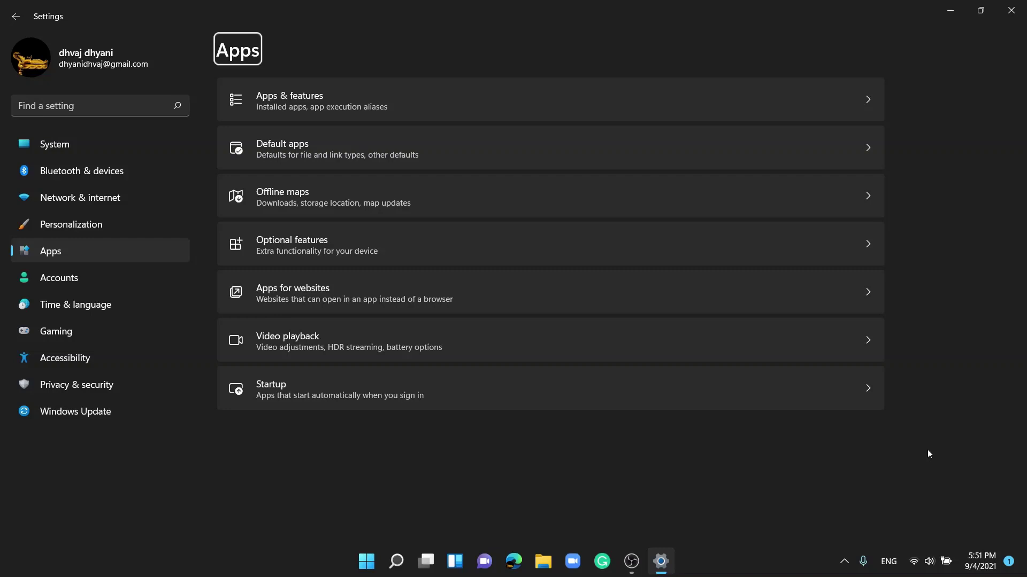
pyautogui.press('Tab')
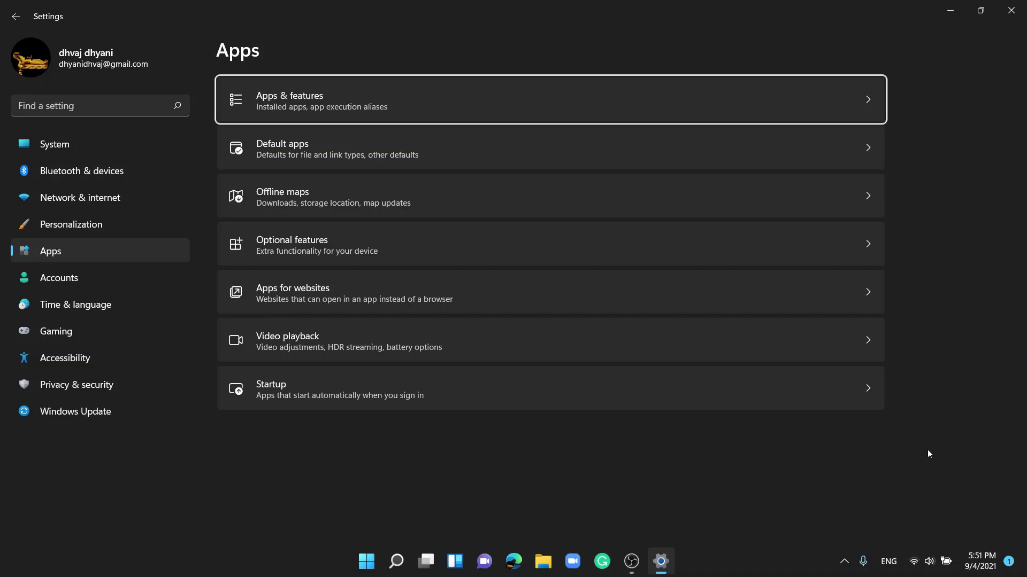
pyautogui.press('Down')
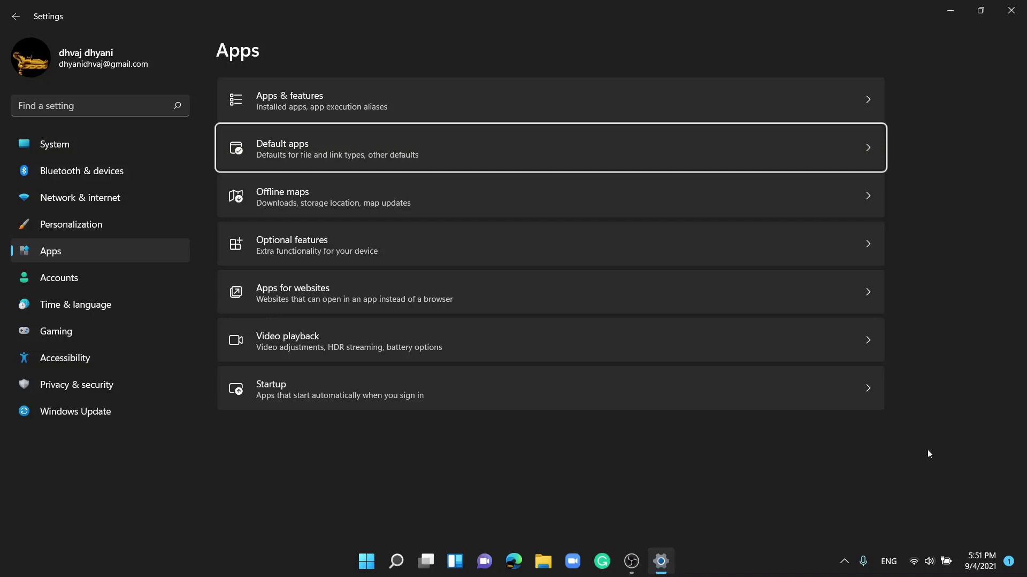
pyautogui.press('Return')
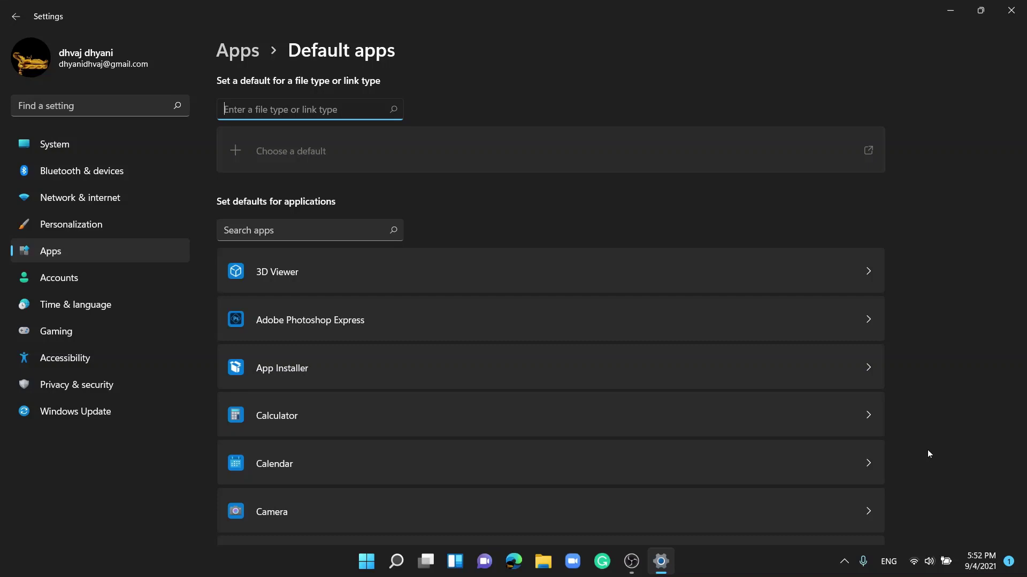
pyautogui.press('Tab')
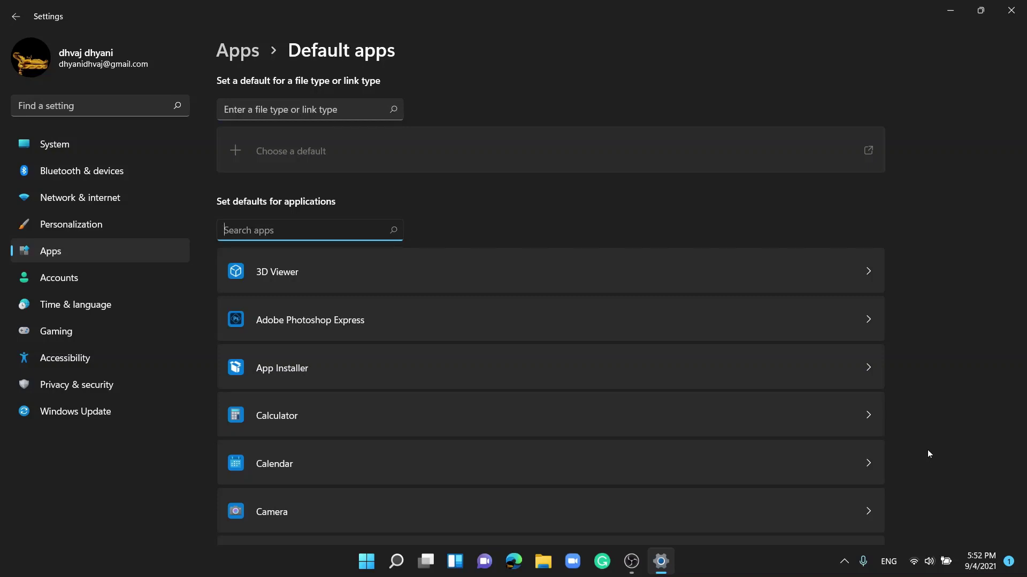
pyautogui.write('v')
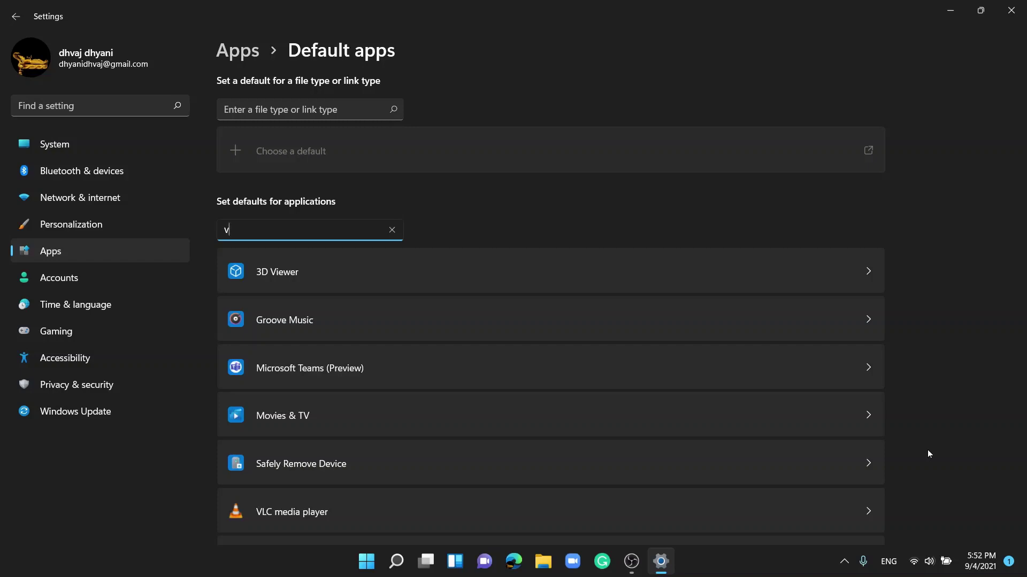
pyautogui.write(',')
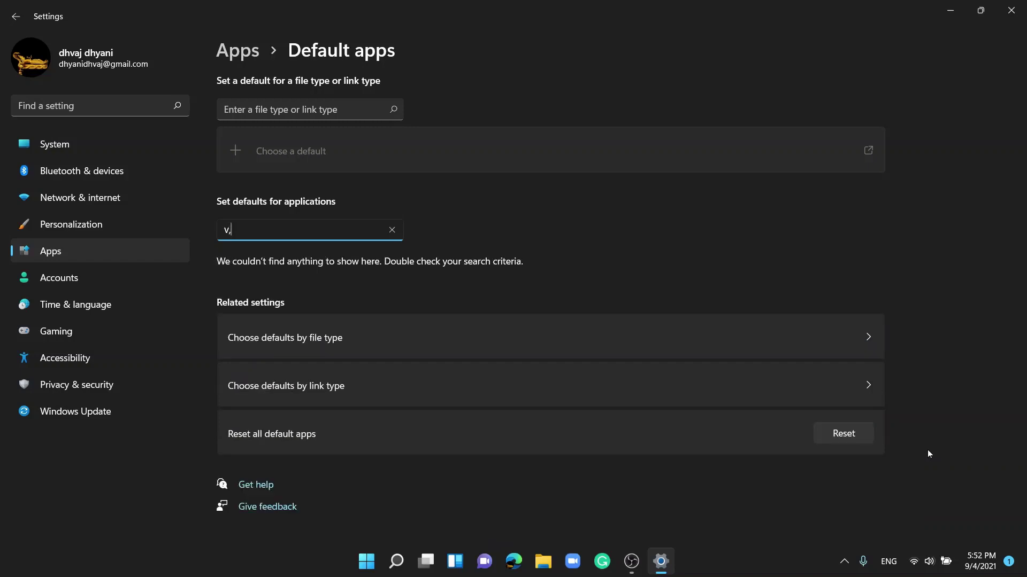
pyautogui.write('\\\\\\\\\\')
pyautogui.press('BackSpace')
pyautogui.press('BackSpace')
pyautogui.press('BackSpace')
pyautogui.press('BackSpace')
pyautogui.press('BackSpace')
pyautogui.press('BackSpace')
pyautogui.press('BackSpace')
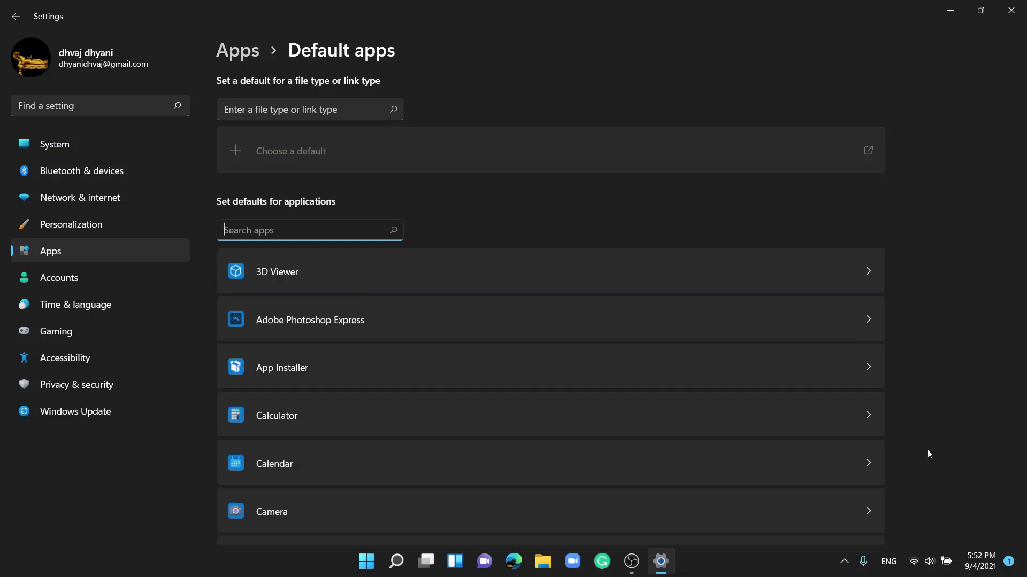
# - Search the applications for "vlc" and open the default file type settings for VLC media player
pyautogui.write('v')
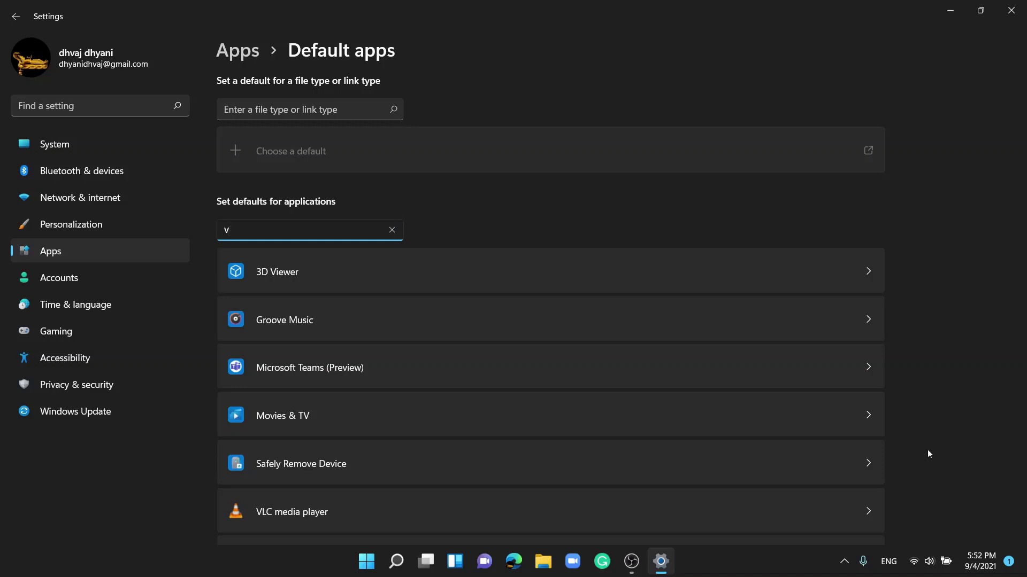
pyautogui.write('lc')
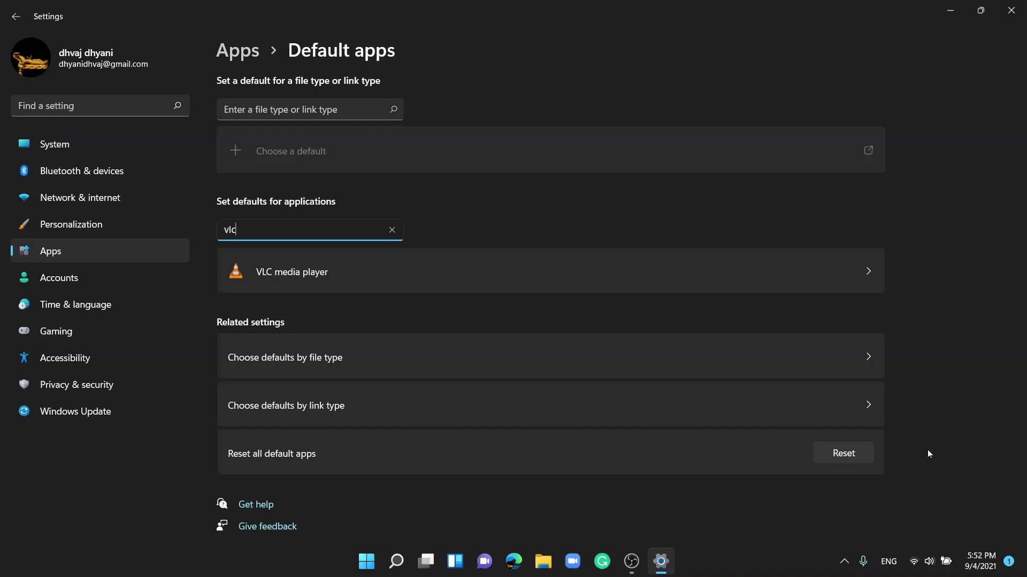
pyautogui.press('Tab')
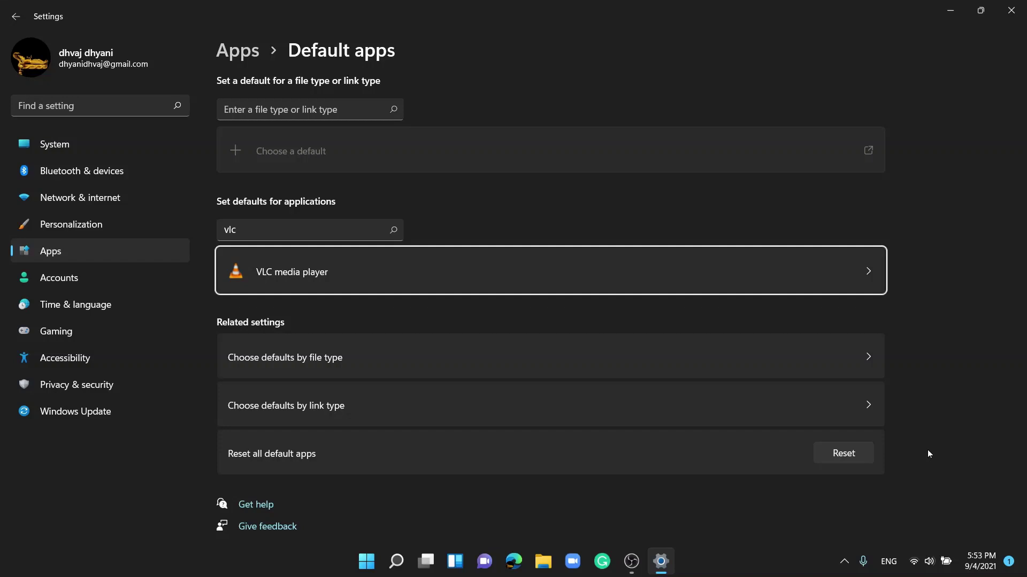
pyautogui.press('Return')
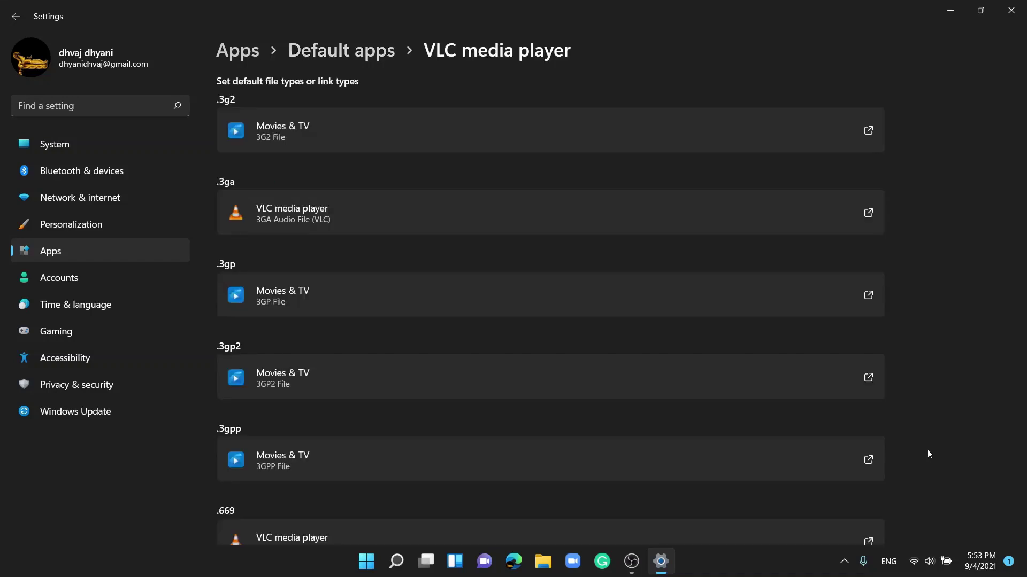
# - Open the app choice for the .mp4 file type in VLC media player's list of default file types
pyautogui.press('Tab')
pyautogui.press('Tab')
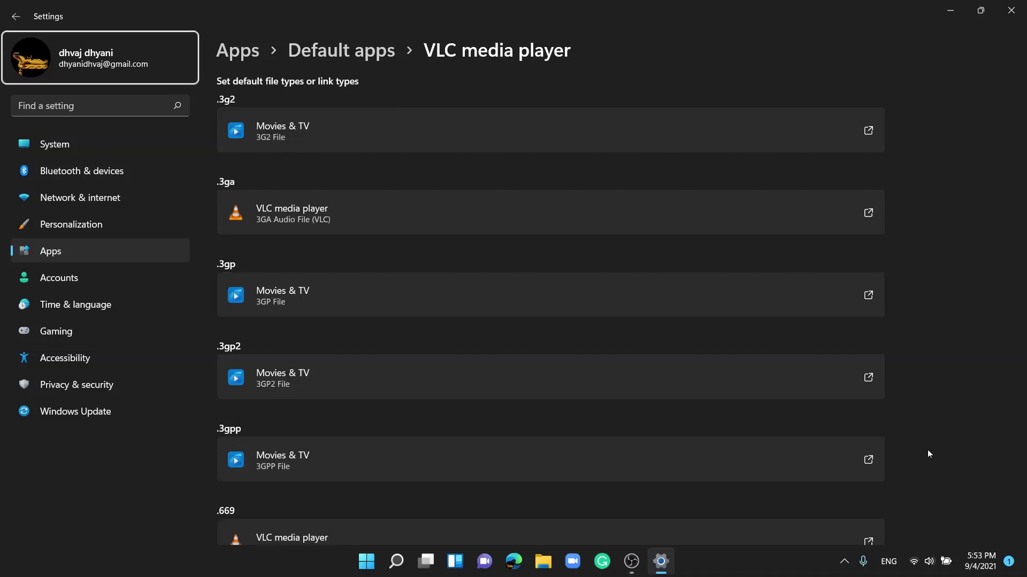
pyautogui.press('Tab')
pyautogui.press('Tab')
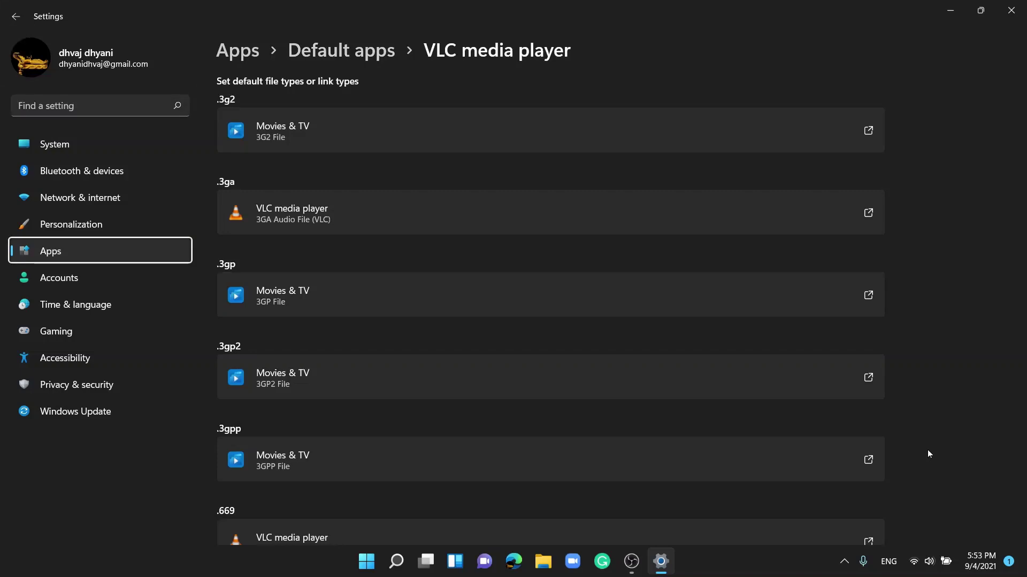
pyautogui.press('Tab')
pyautogui.press('Tab')
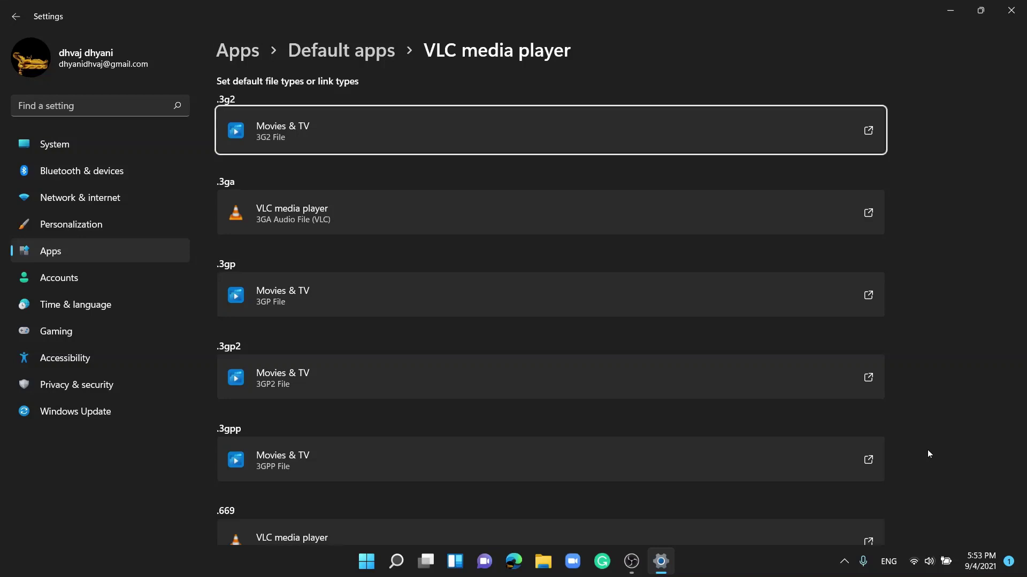
pyautogui.press('Tab')
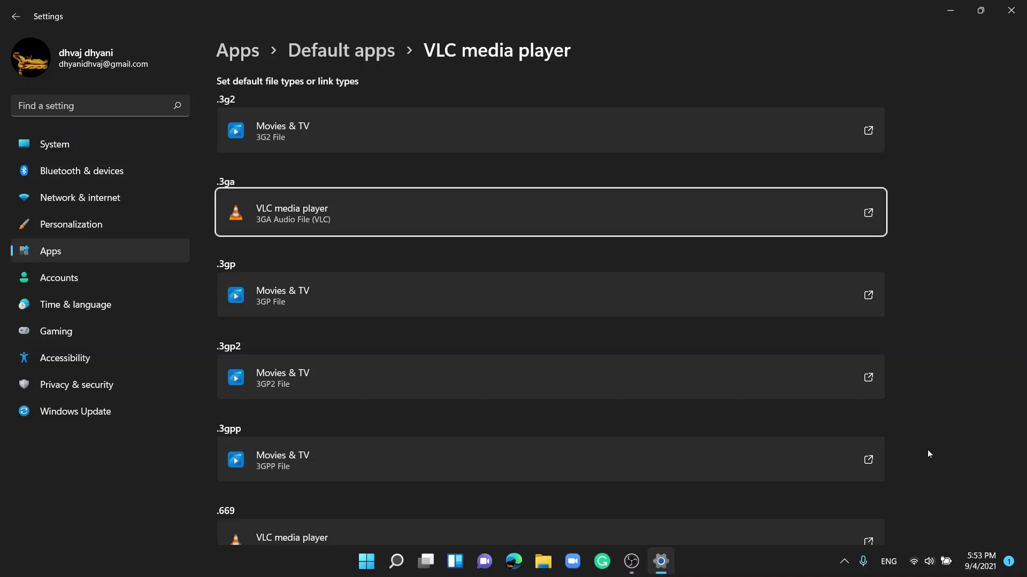
pyautogui.press('Tab')
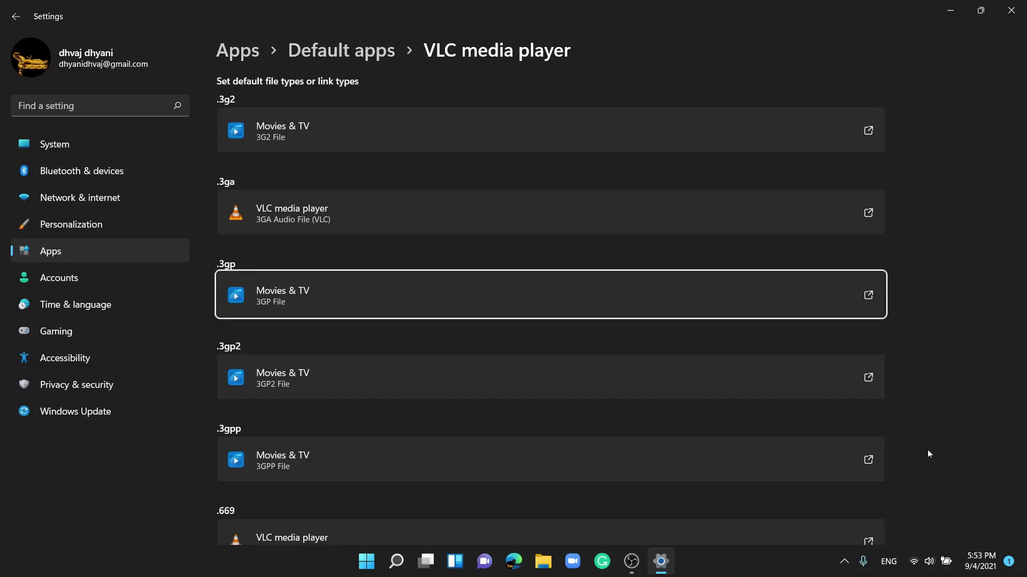
pyautogui.press('Tab')
pyautogui.press('Tab')
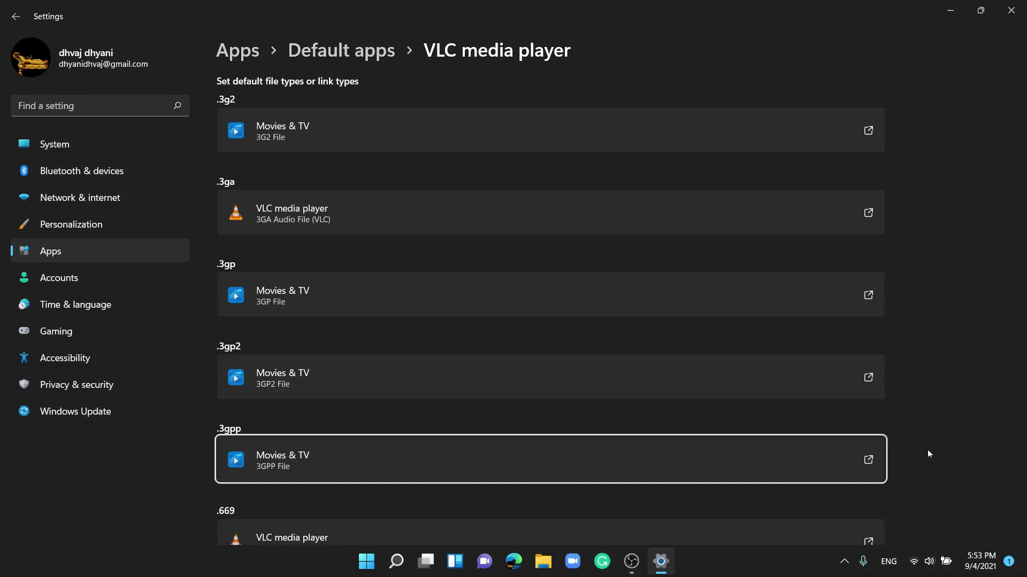
pyautogui.press('Tab')
pyautogui.press('Tab')
pyautogui.press('Tab')
pyautogui.press('Tab')
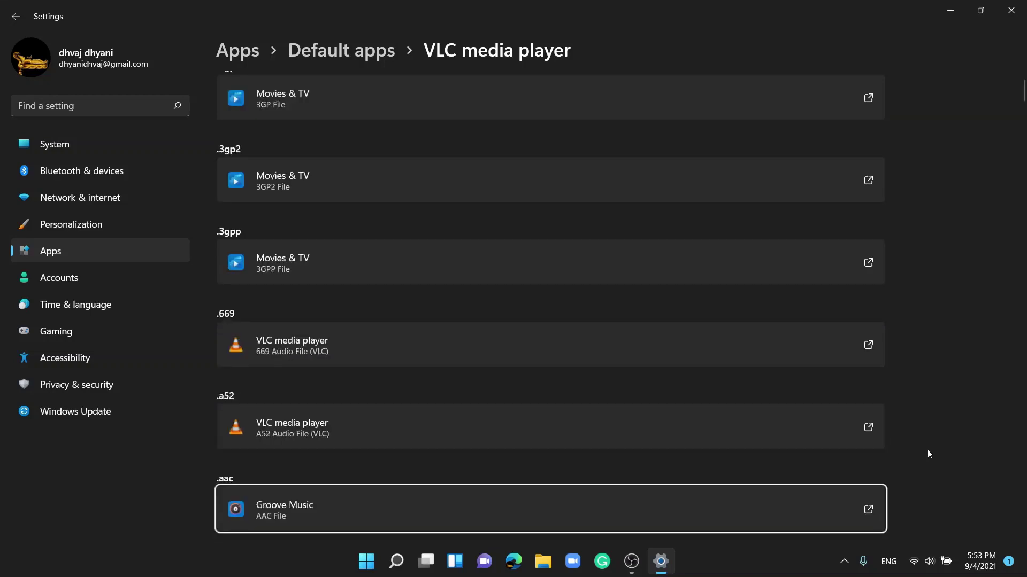
pyautogui.press('Tab')
pyautogui.press('Tab')
pyautogui.press('Tab')
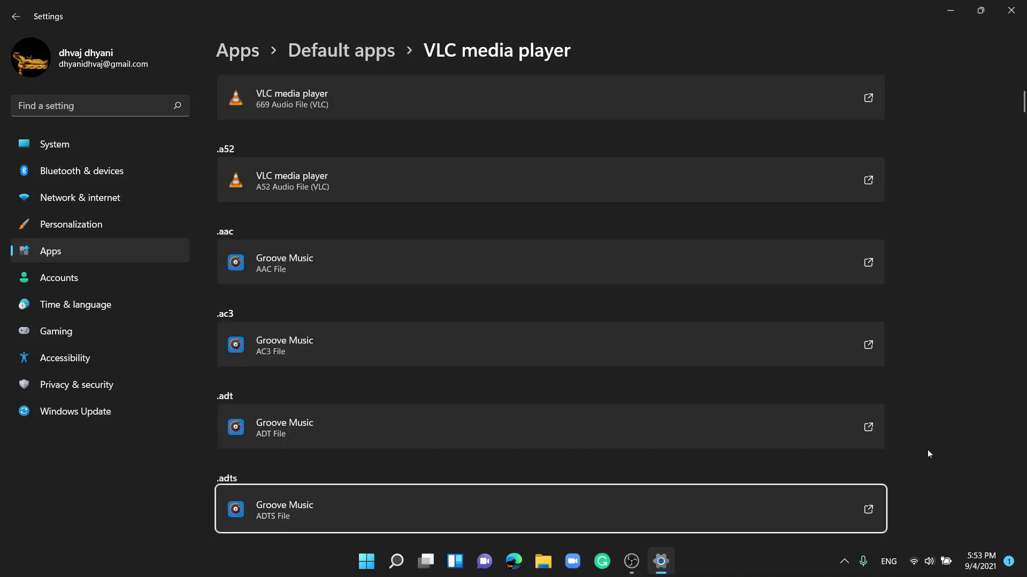
pyautogui.press('Tab')
pyautogui.press('Tab')
pyautogui.press('Tab')
pyautogui.press('Tab')
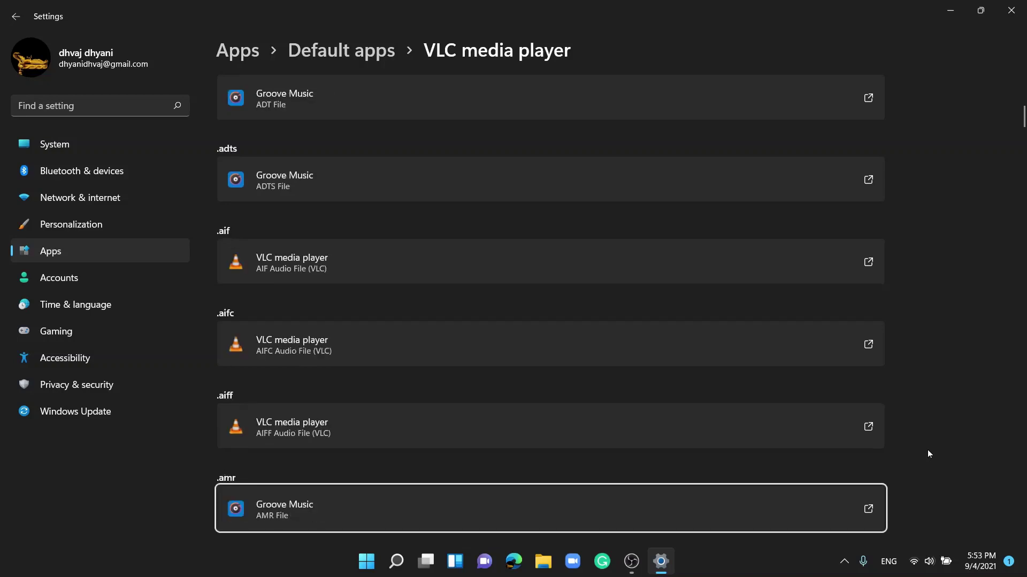
pyautogui.press('Tab')
pyautogui.press('Tab')
pyautogui.press('Tab')
pyautogui.press('Tab')
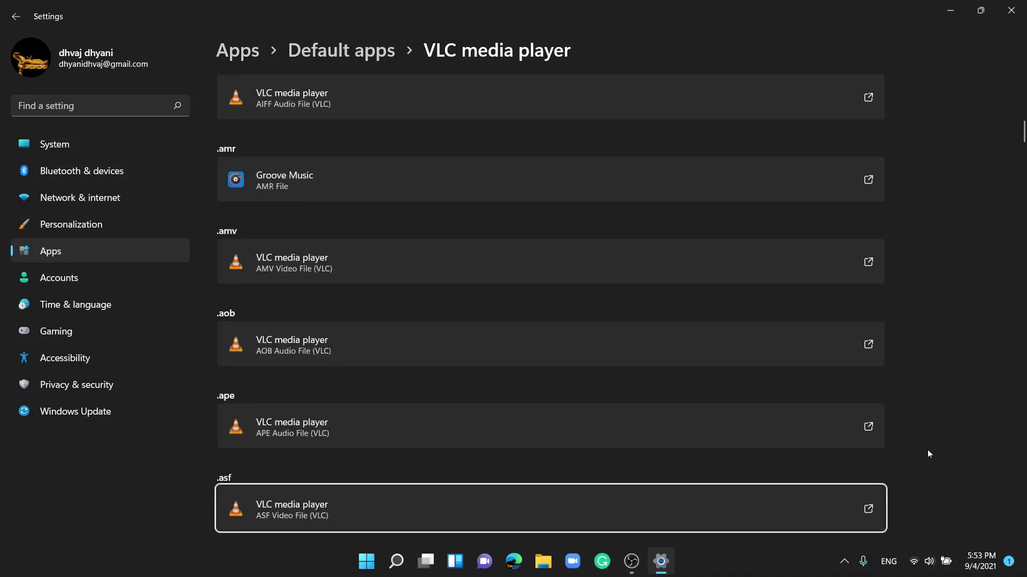
pyautogui.press('Tab')
pyautogui.press('Tab')
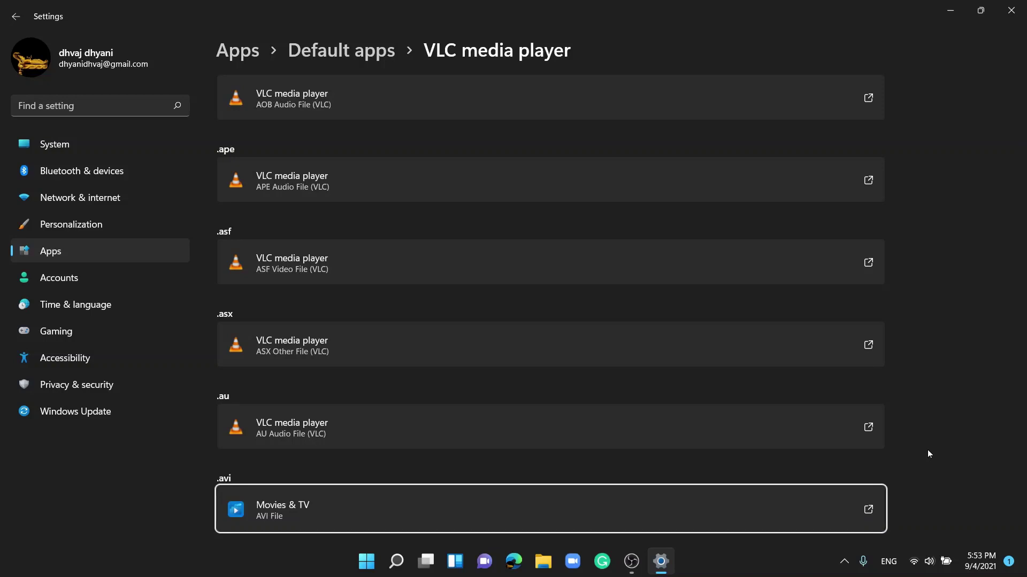
pyautogui.press('Tab')
pyautogui.press('Tab')
pyautogui.press('Tab')
pyautogui.press('Tab')
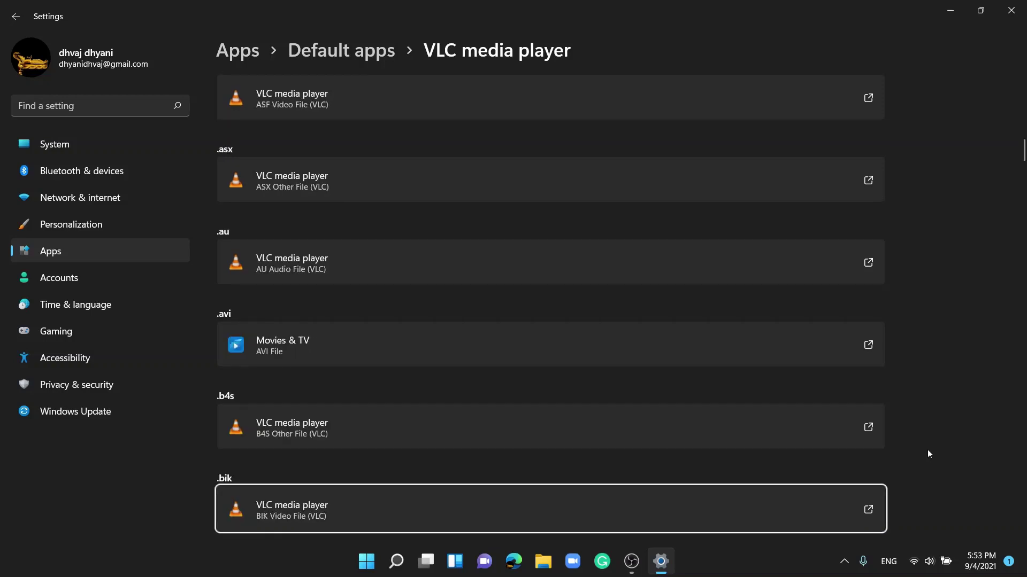
pyautogui.press('Tab')
pyautogui.press('Tab')
pyautogui.press('Tab')
pyautogui.press('Tab')
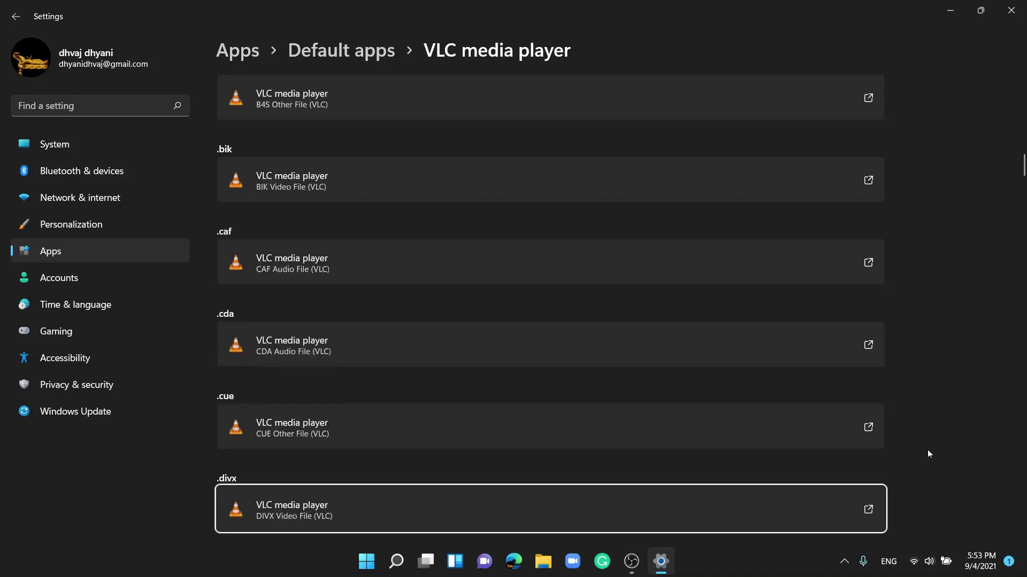
pyautogui.press('Tab')
pyautogui.press('Tab')
pyautogui.press('Tab')
pyautogui.press('Tab')
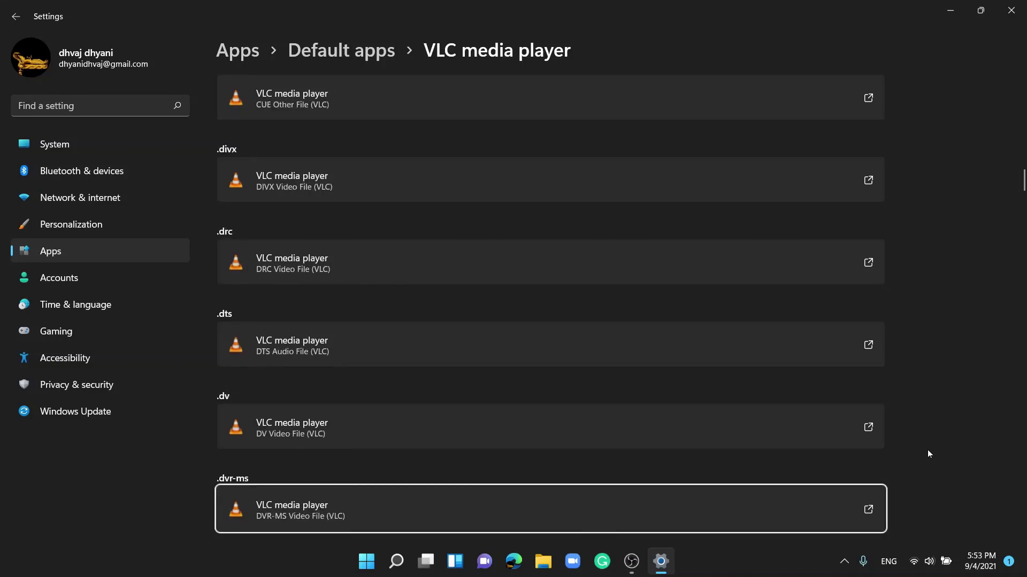
pyautogui.press('Tab')
pyautogui.press('Tab')
pyautogui.press('Tab')
pyautogui.press('Tab')
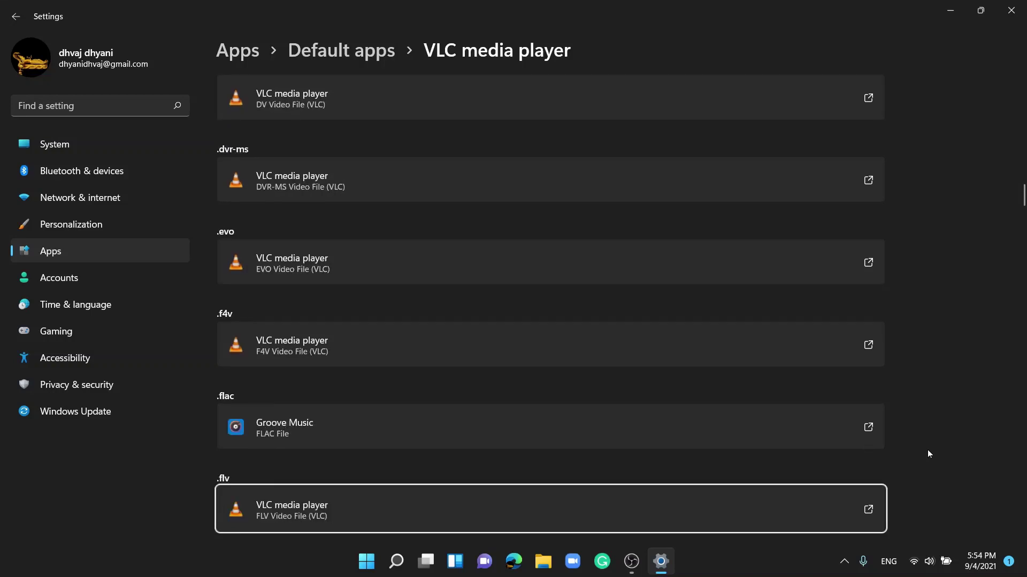
pyautogui.press('Tab')
pyautogui.press('Tab')
pyautogui.press('Tab')
pyautogui.press('Tab')
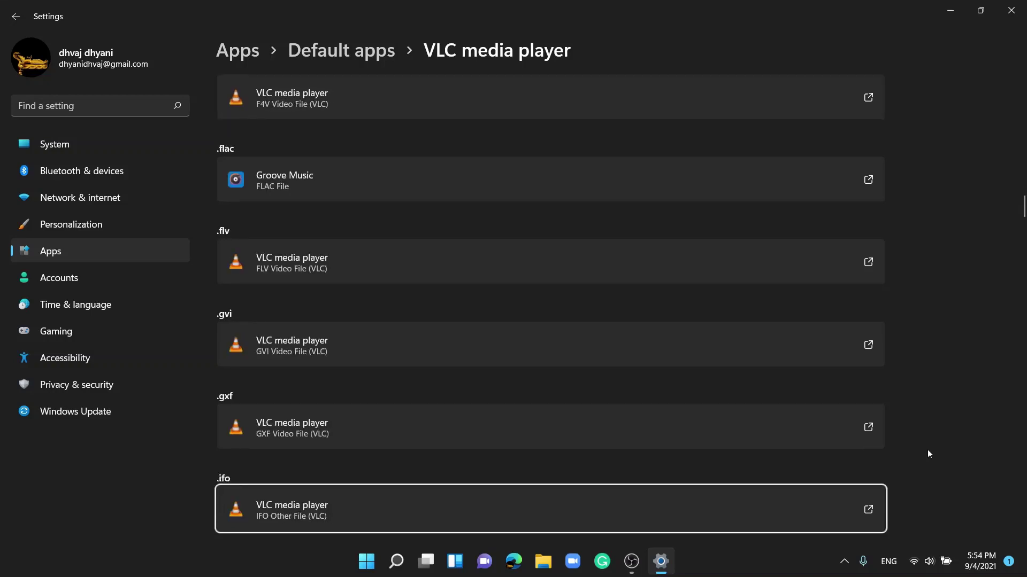
pyautogui.press('Tab')
pyautogui.press('Tab')
pyautogui.press('Tab')
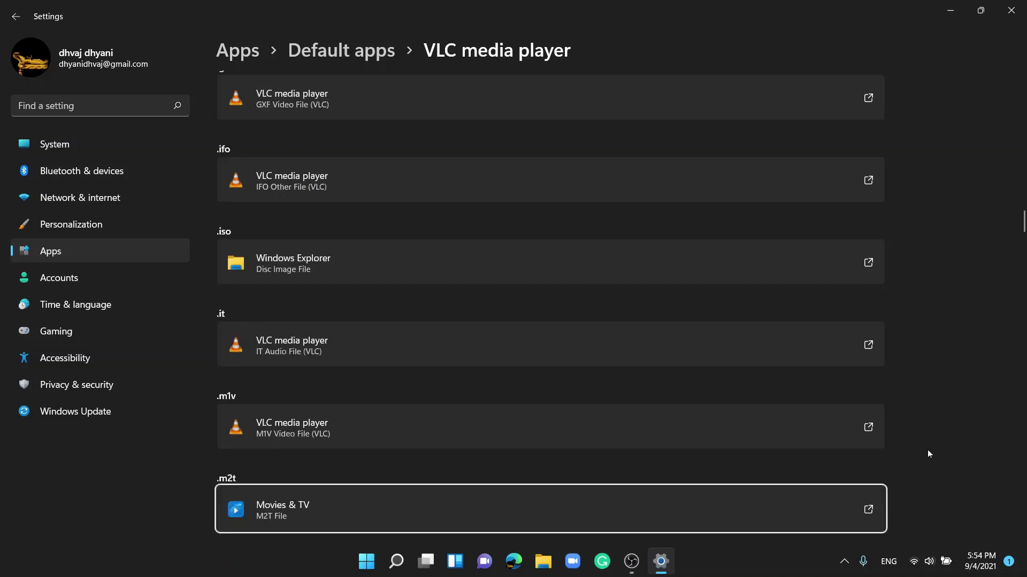
pyautogui.press('Tab')
pyautogui.press('Tab')
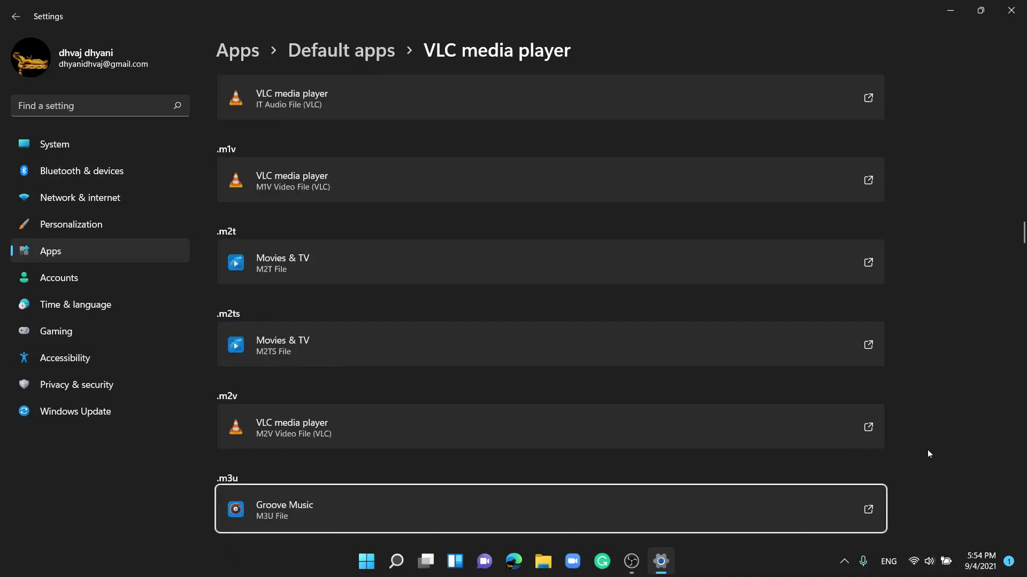
pyautogui.press('Tab')
pyautogui.press('Tab')
pyautogui.press('Tab')
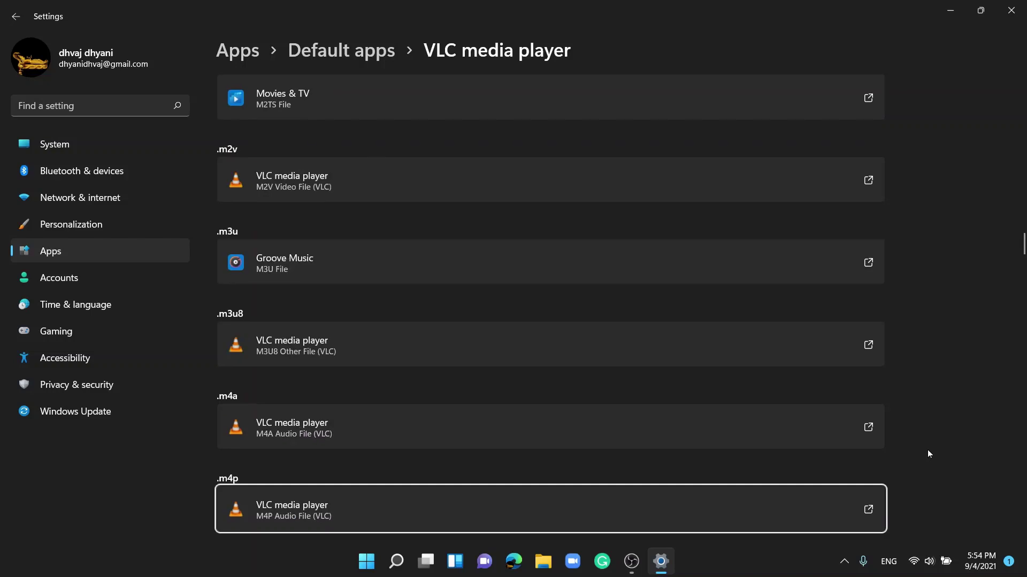
pyautogui.press('Tab')
pyautogui.press('Tab')
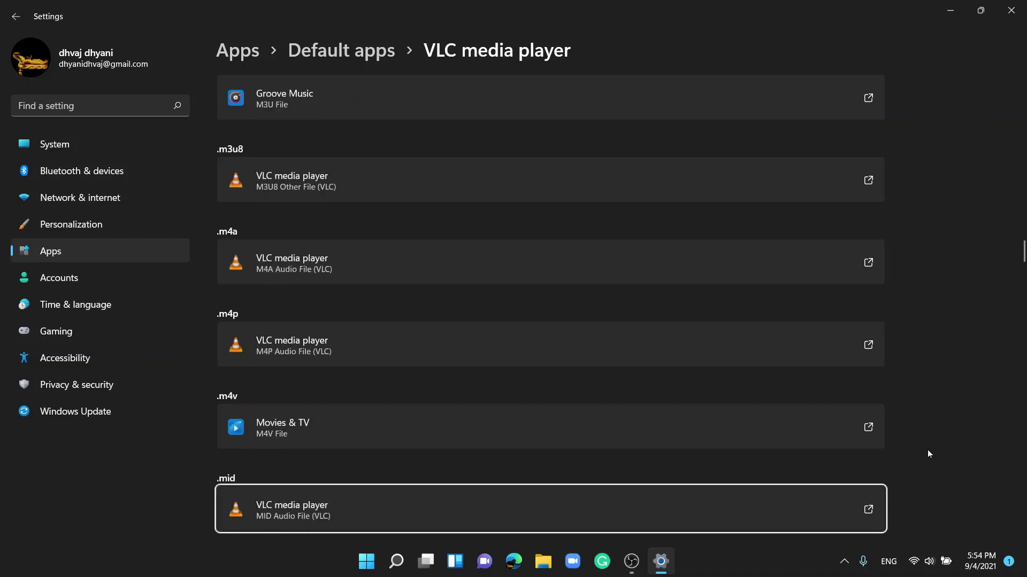
pyautogui.press('Tab')
pyautogui.press('Tab')
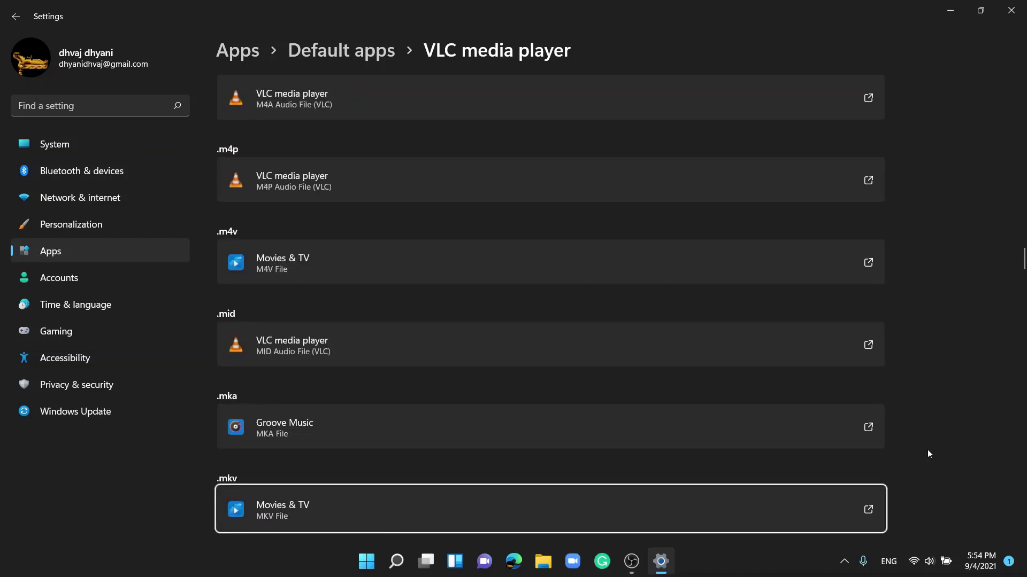
pyautogui.press('Tab')
pyautogui.press('Tab')
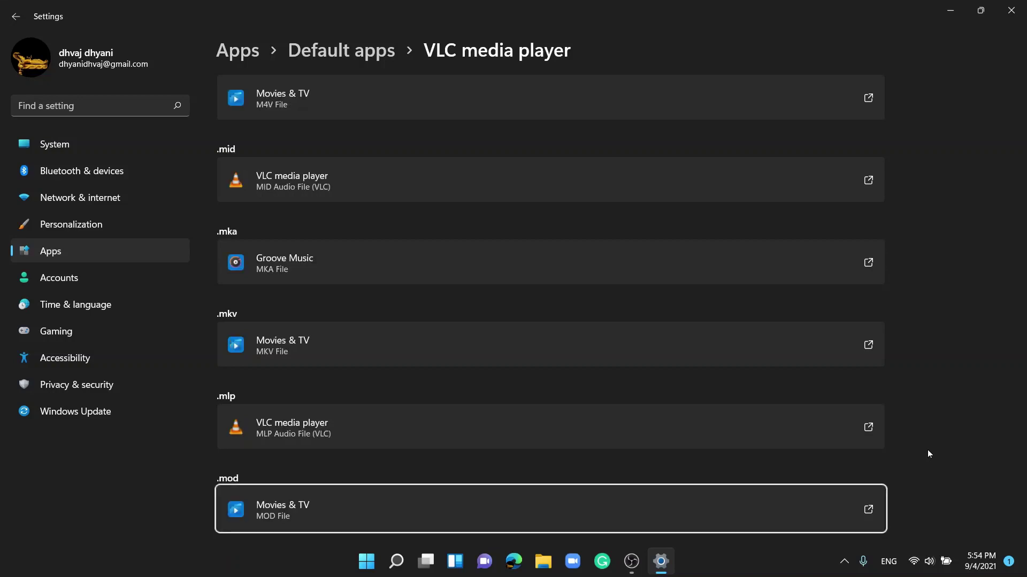
pyautogui.press('Tab')
pyautogui.press('Tab')
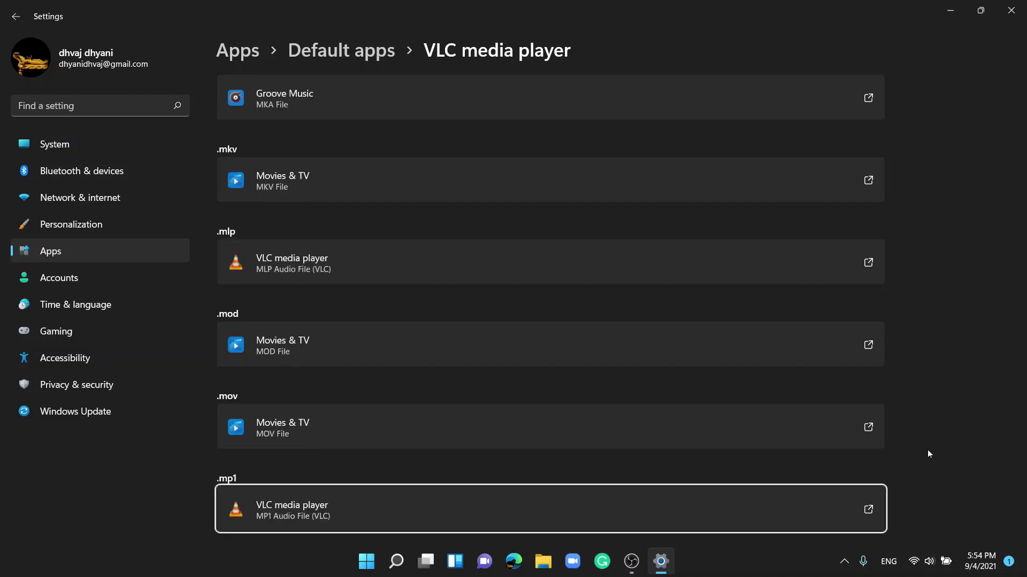
pyautogui.press('Tab')
pyautogui.press('Tab')
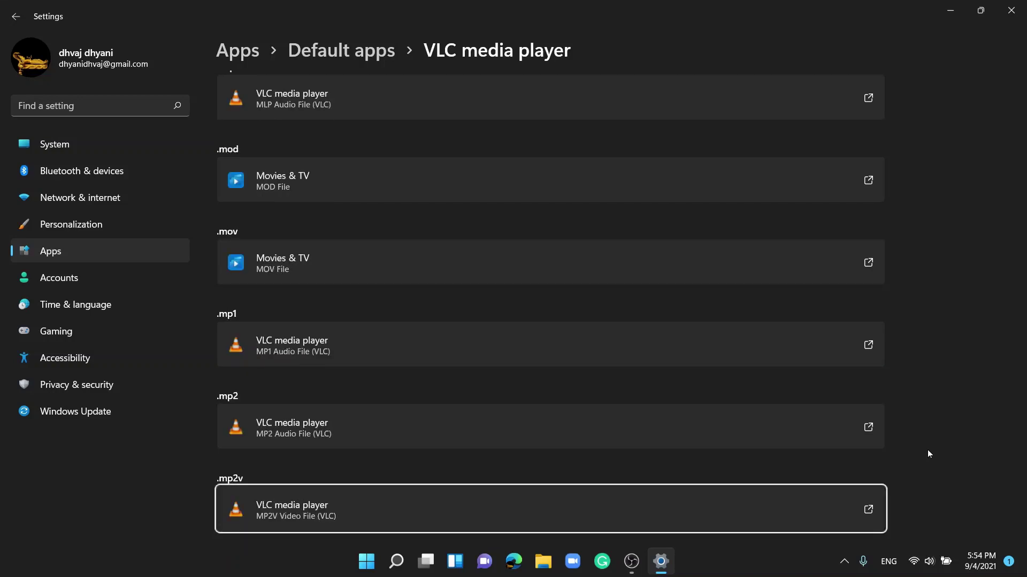
pyautogui.press('Tab')
pyautogui.press('Tab')
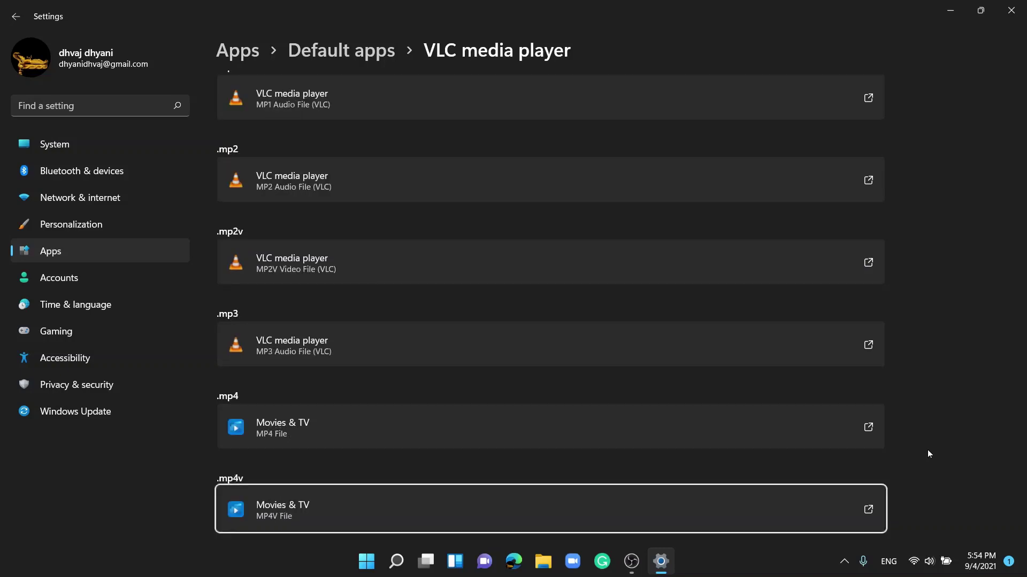
pyautogui.hotkey('shift', 'Tab')
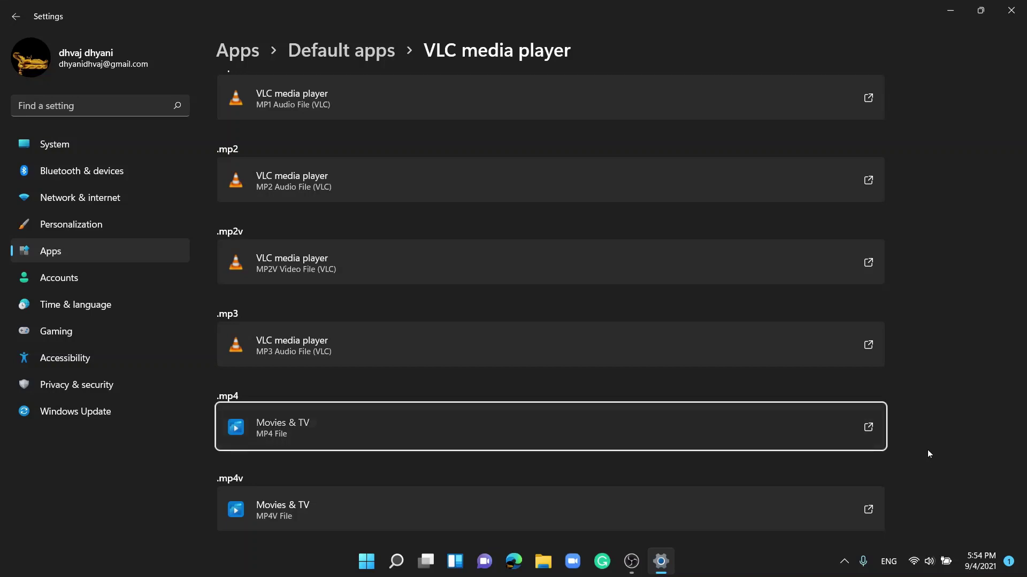
pyautogui.press('Return')
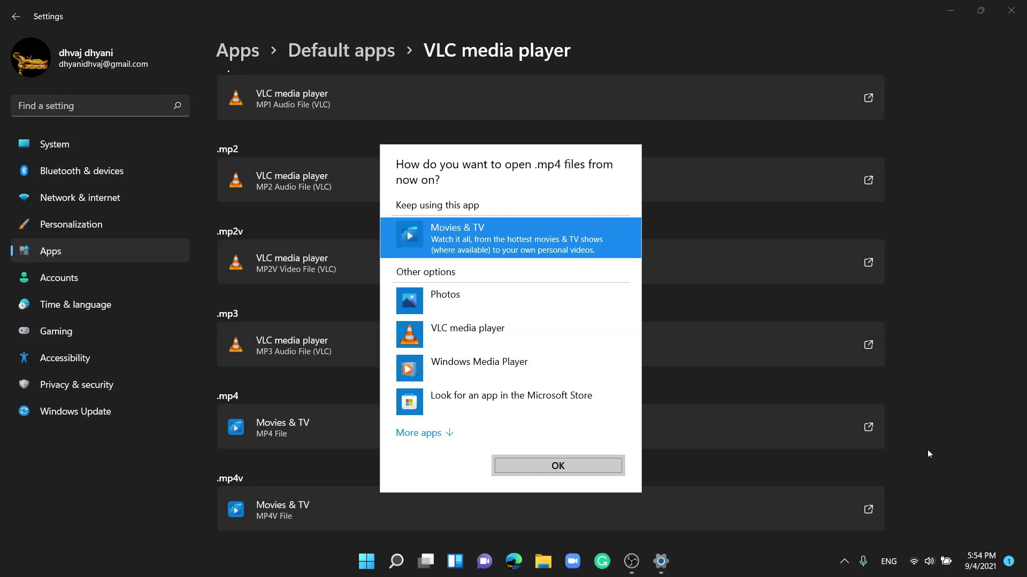
# - Choose VLC media player as the default app for .mp4 files and confirm the choice
pyautogui.click(929, 454)
pyautogui.press('Down')
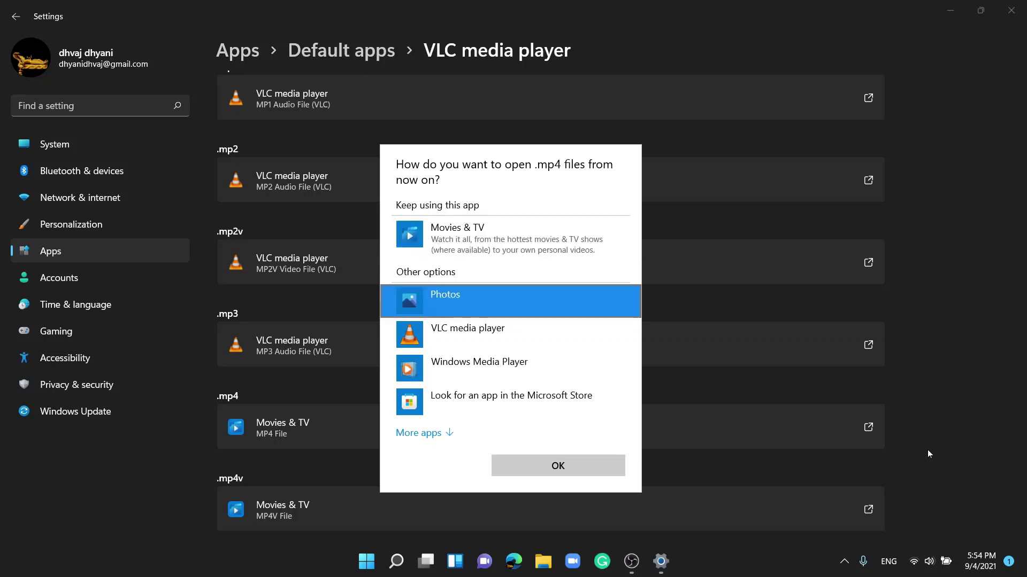
pyautogui.press('Down')
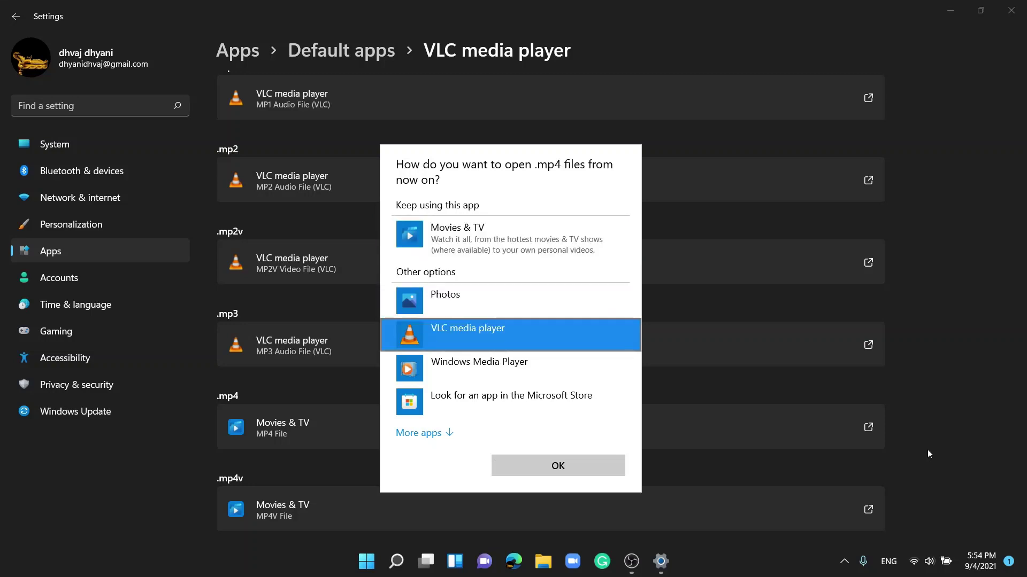
pyautogui.press('Down')
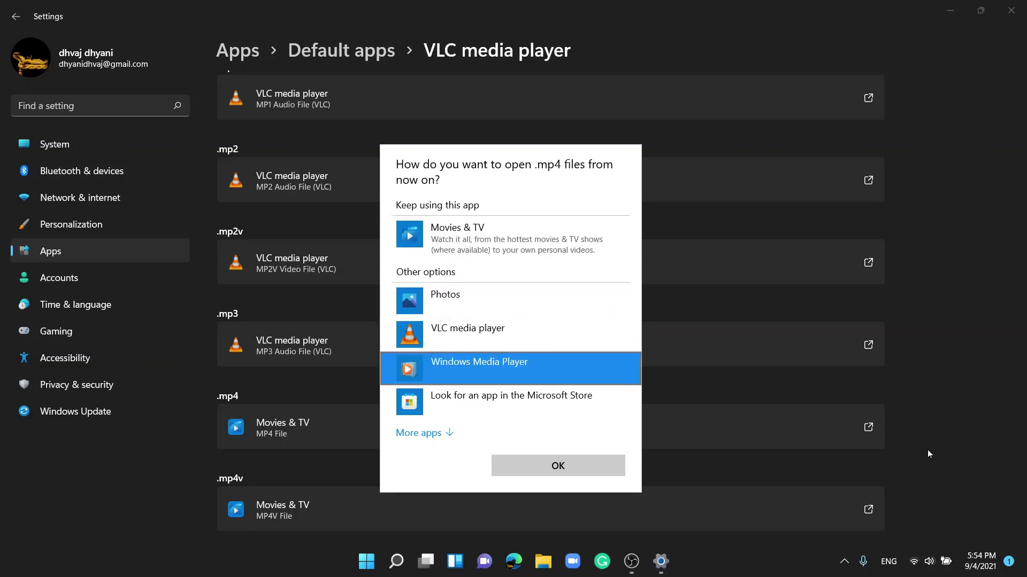
pyautogui.press('Down')
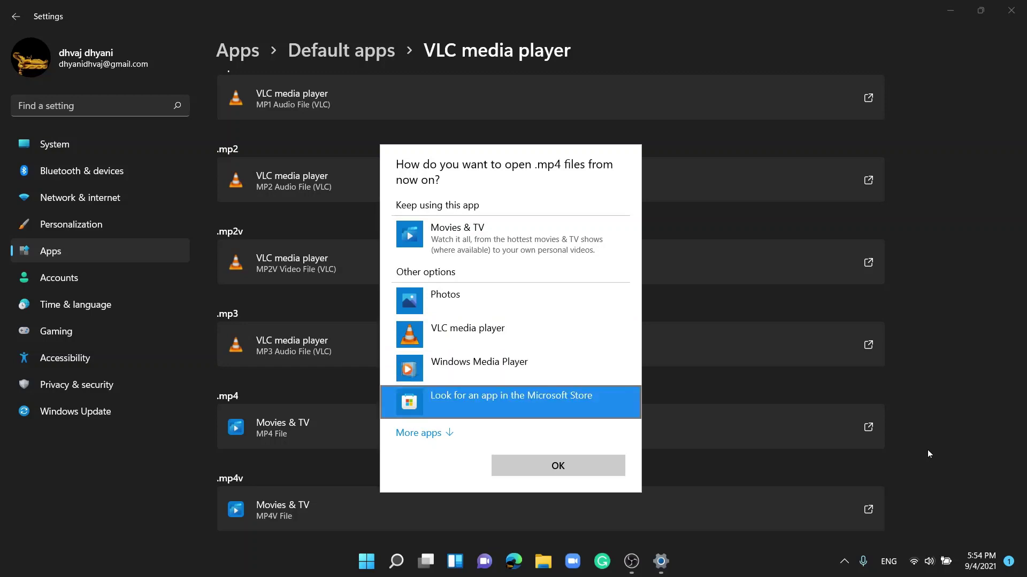
pyautogui.press('Up')
pyautogui.press('Up')
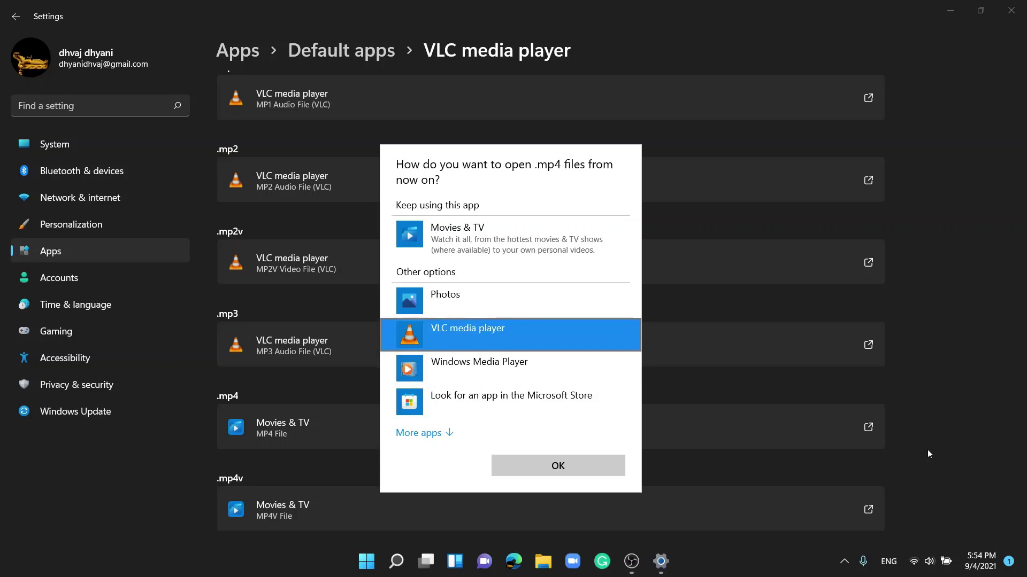
pyautogui.press('Return')
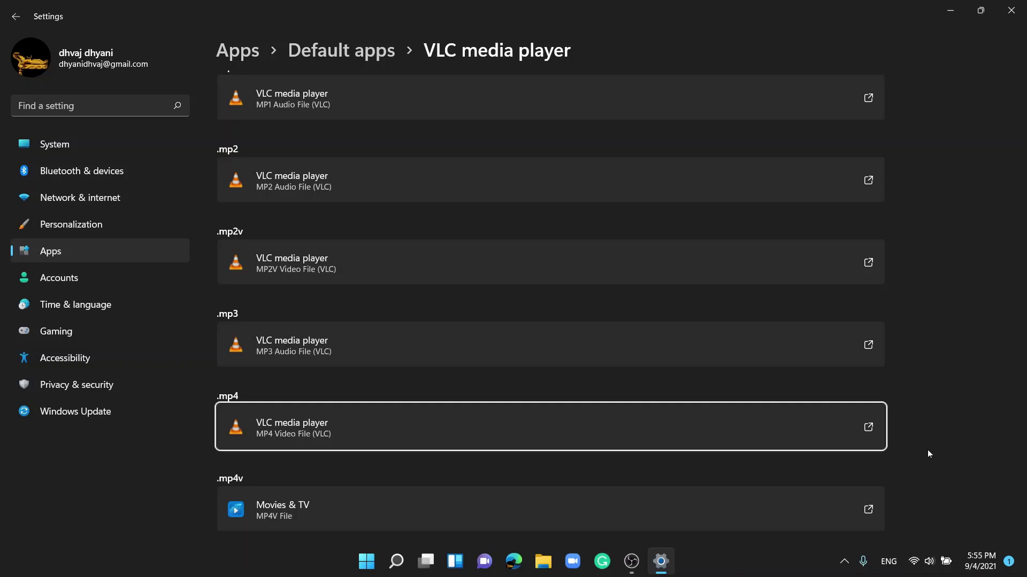
# - Close the Settings window, dismiss the Start search, and open the html series folder
pyautogui.hotkey('alt', 'F4')
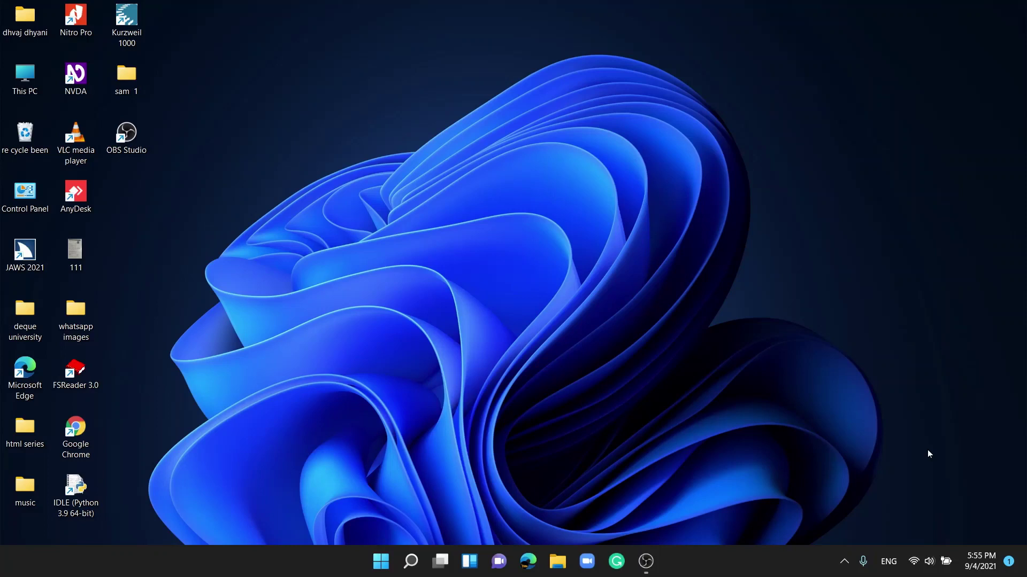
pyautogui.press('super')
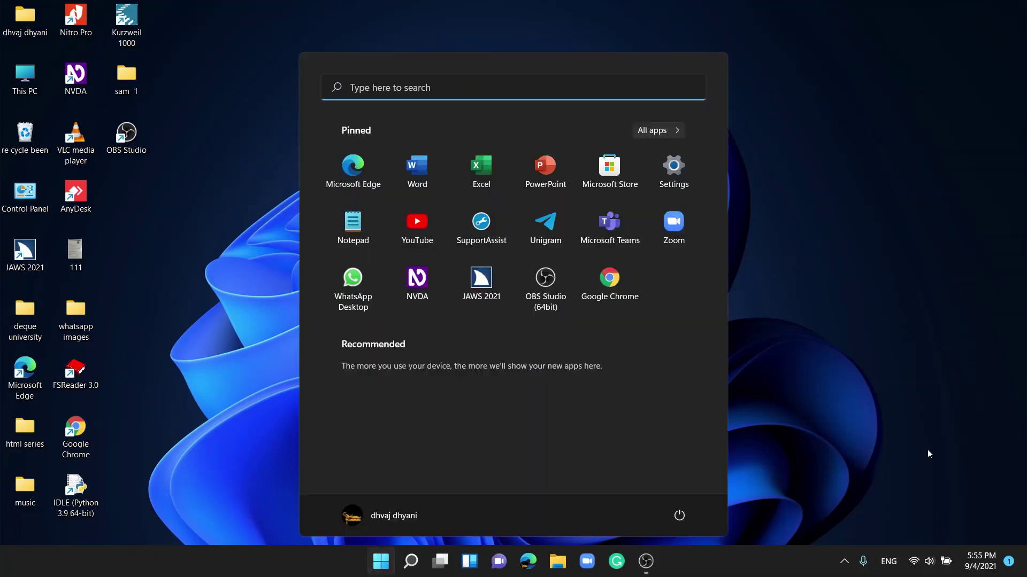
pyautogui.write('h')
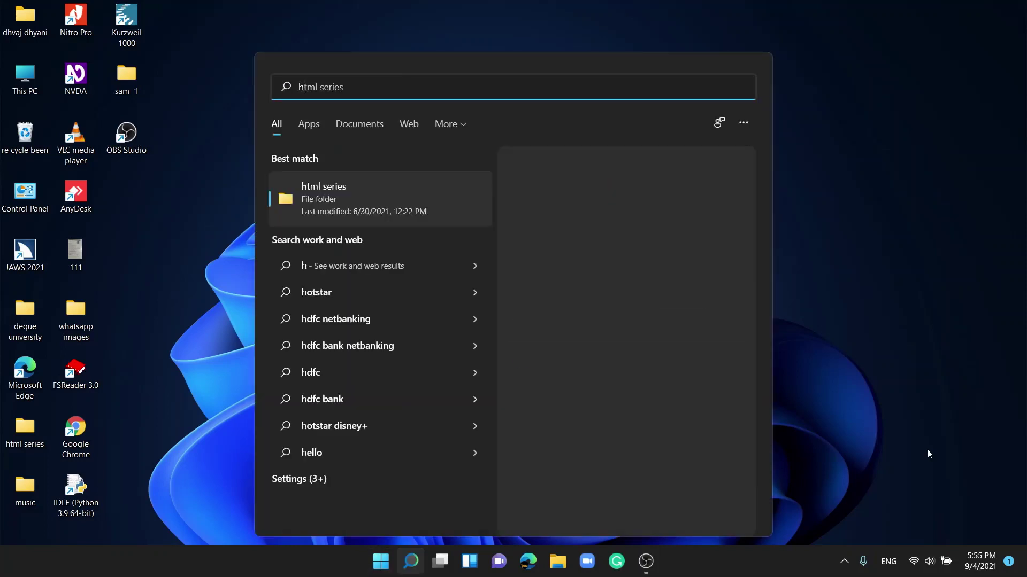
pyautogui.press('Escape')
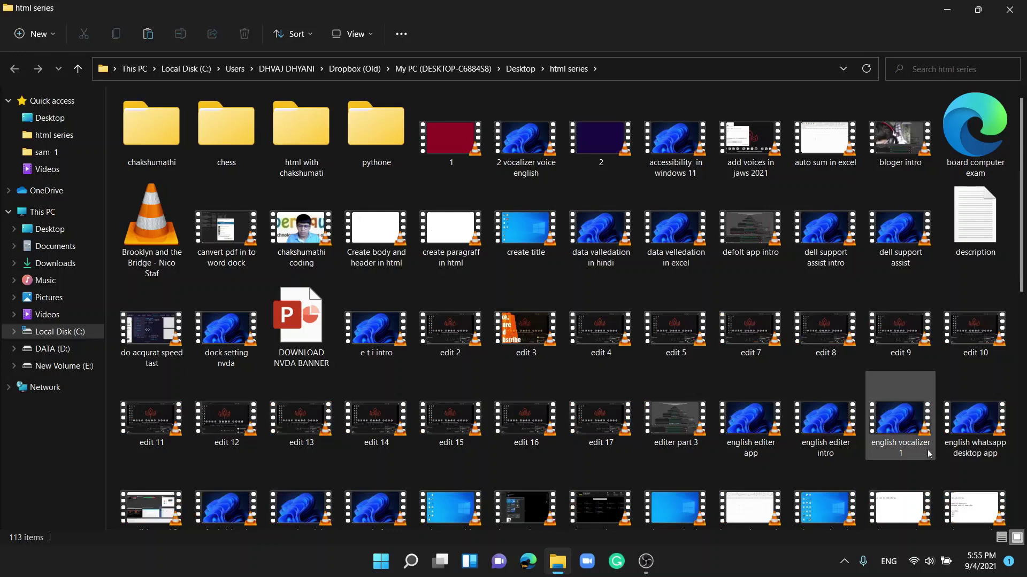
# - Open the video file named 1 to test playback in VLC media player, check the player window, and return to the html series folder
pyautogui.press('1')
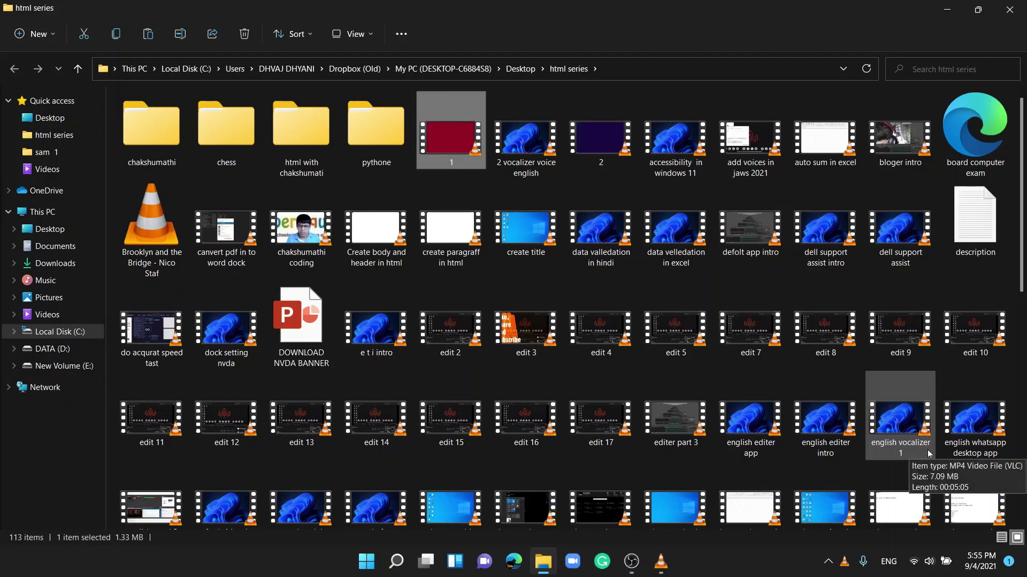
pyautogui.hotkey('alt', 'Tab')
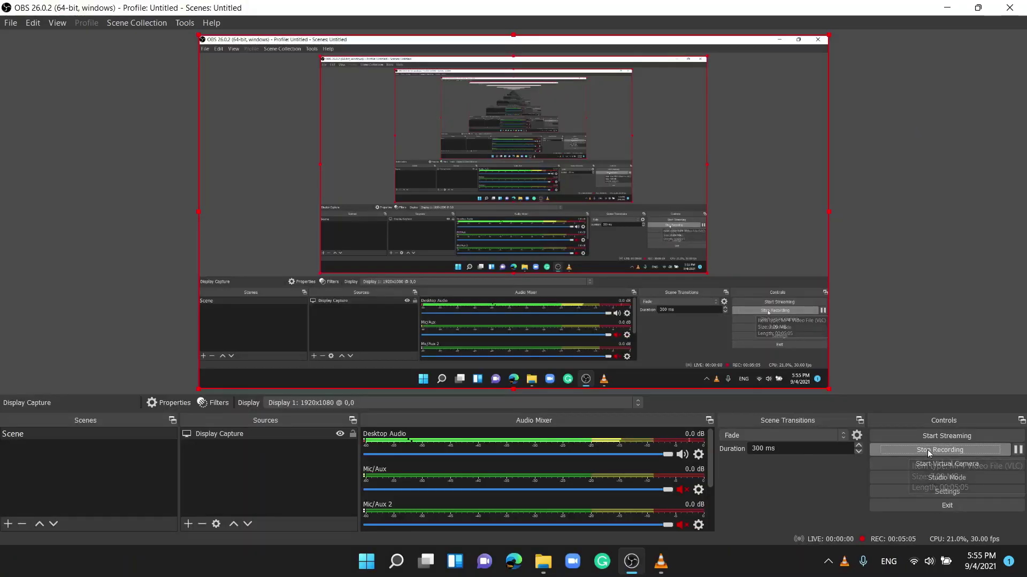
pyautogui.hotkey('alt', 'Tab')
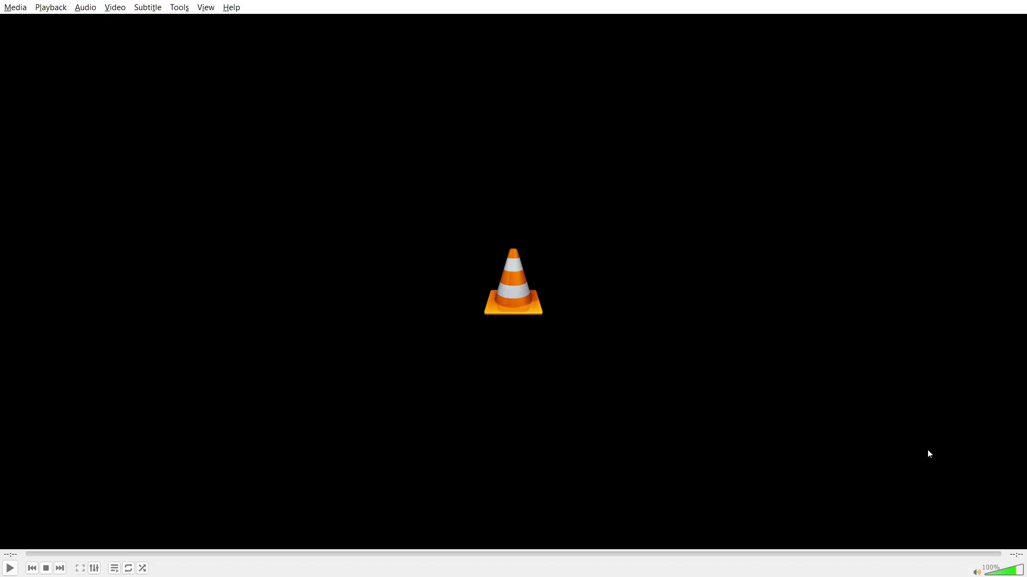
pyautogui.hotkey('alt', 'Tab')
pyautogui.hotkey('alt', 'Tab')
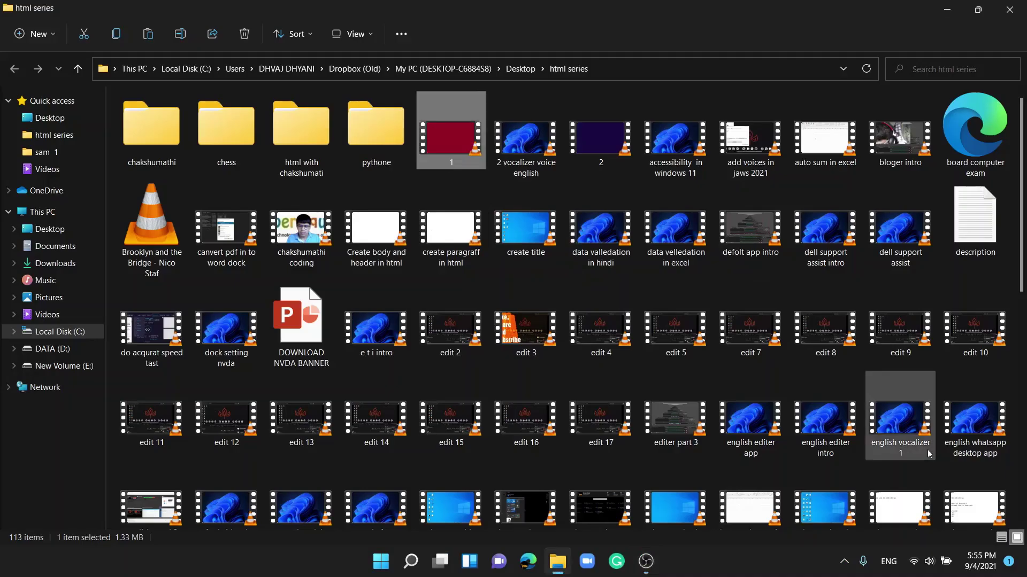
# - Open the selected video file again and switch to the OBS Studio window
pyautogui.press('Return')
pyautogui.hotkey('alt', 'Tab')
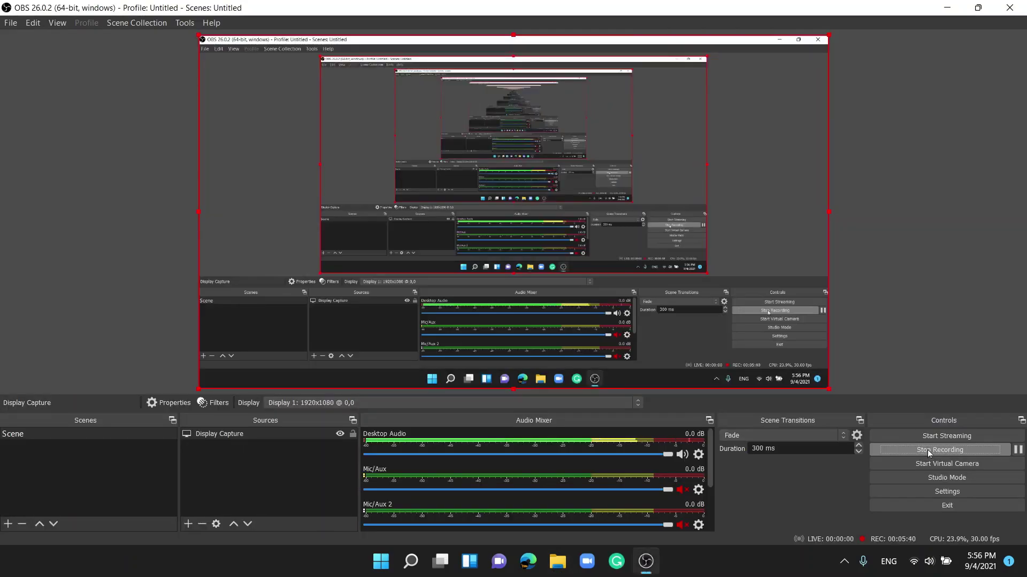